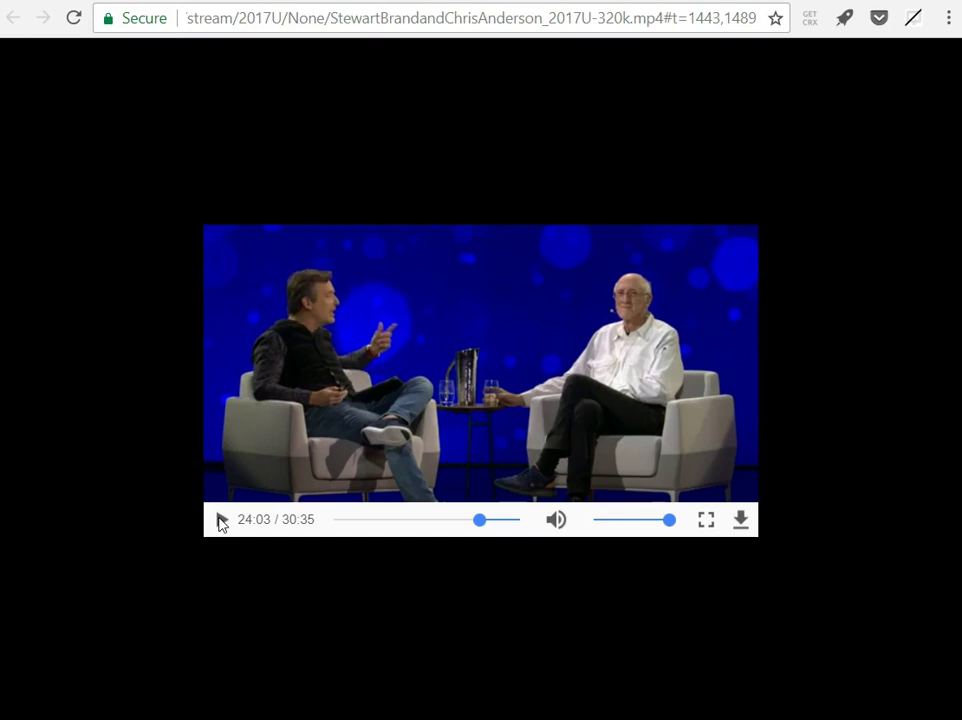
- Play the opening seconds of the TED talk clip that starts at 24:03
left_click(221, 520)
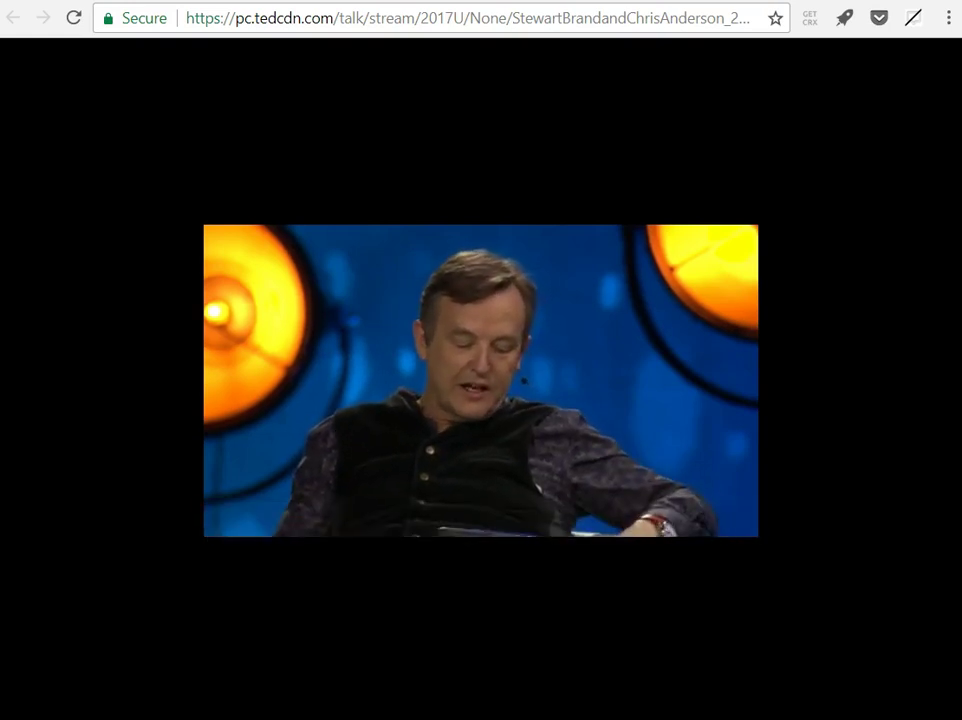
left_click(221, 519)
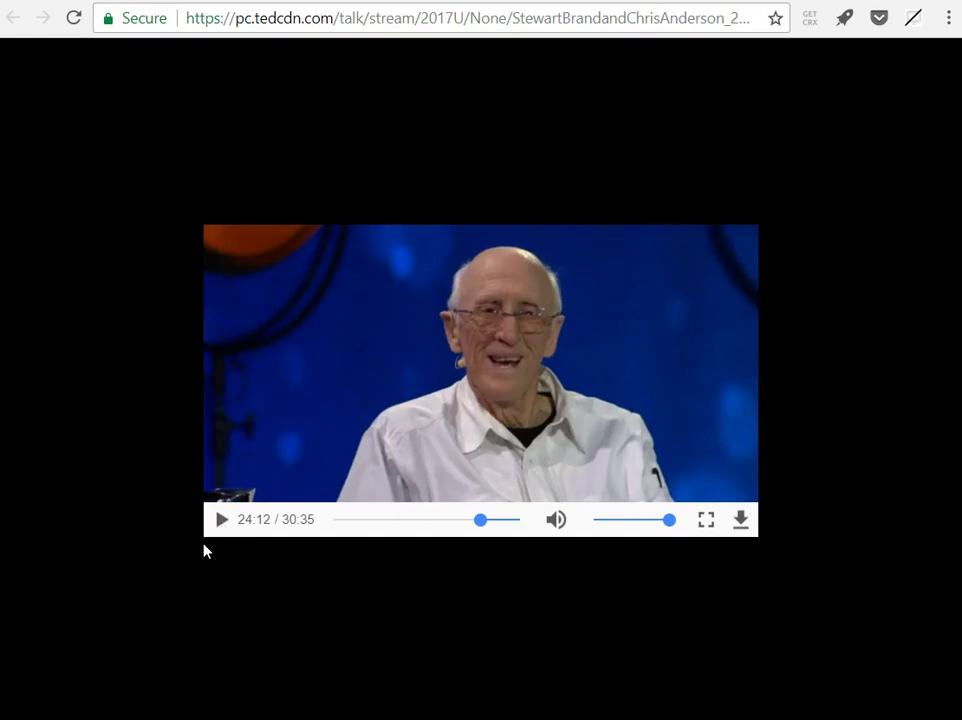
key("space")
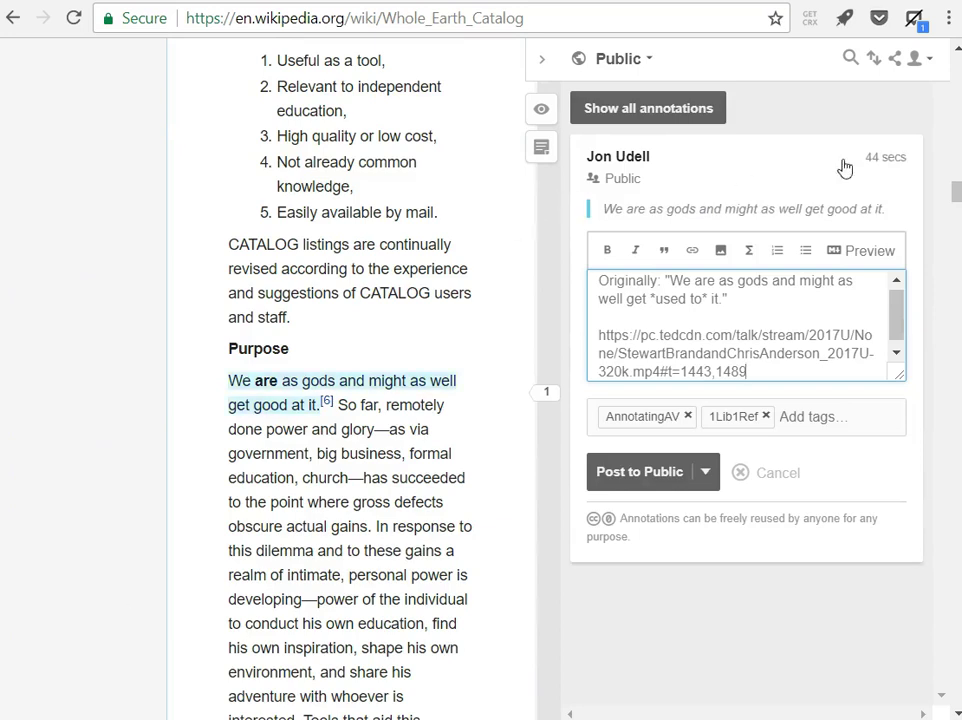
- Check the citation of the "We are as gods" quote, post its annotation publicly, and play the embedded video clip
left_click_drag(957, 193, 957, 65)
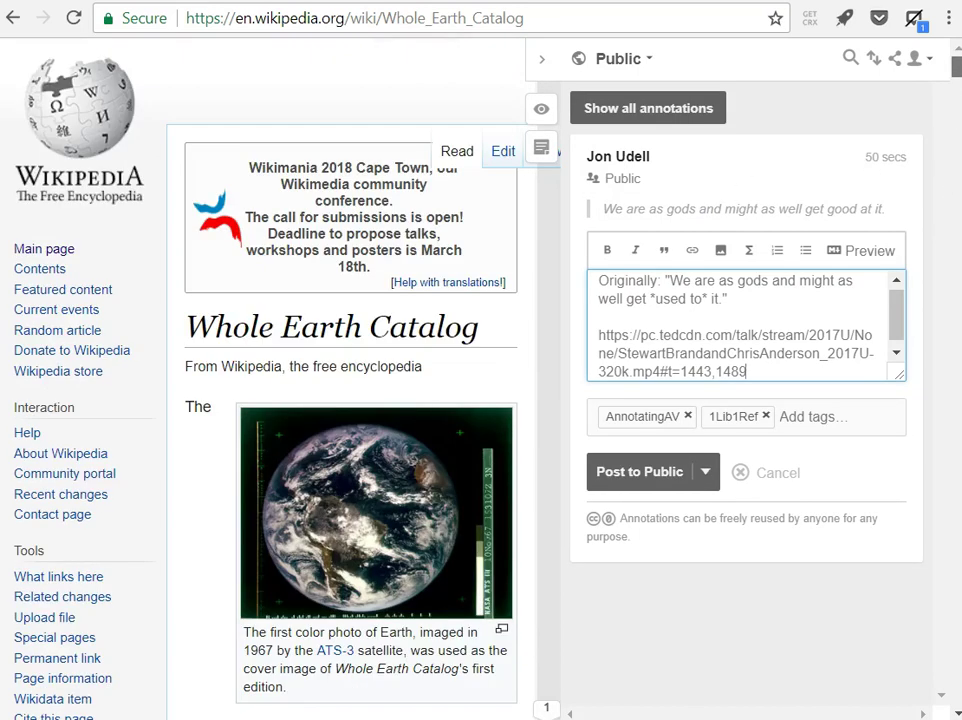
left_click(698, 157)
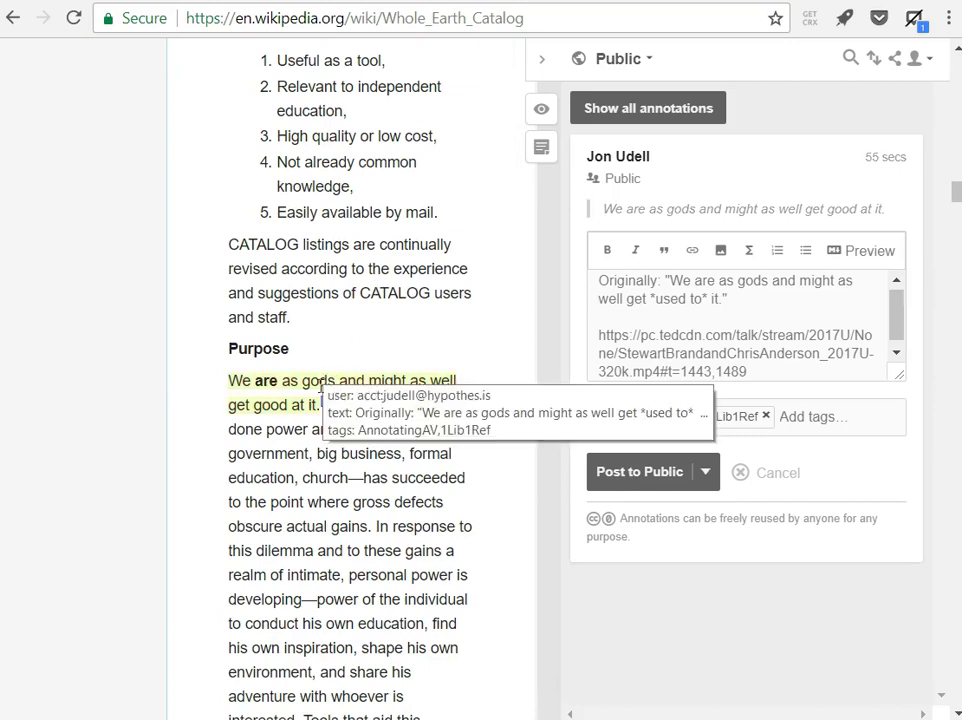
left_click(325, 395)
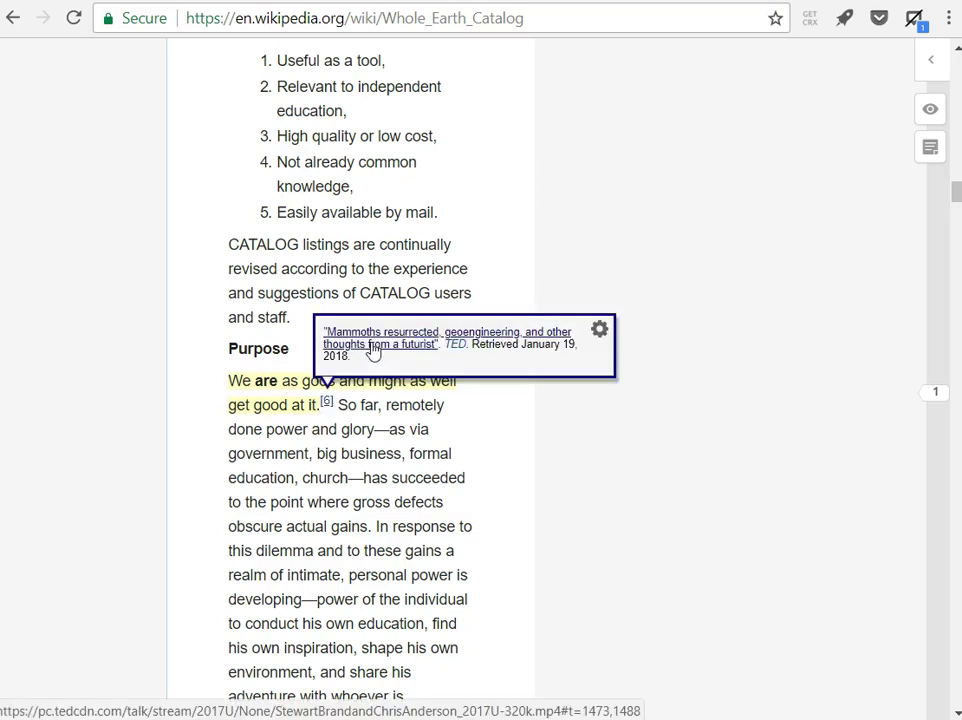
left_click(386, 379)
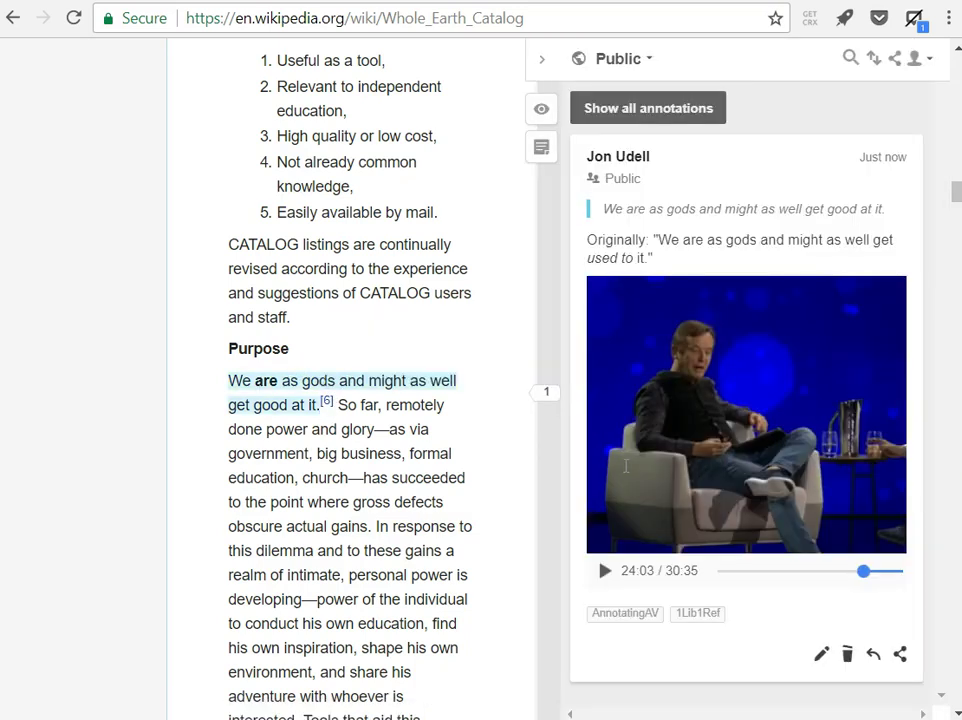
left_click(605, 572)
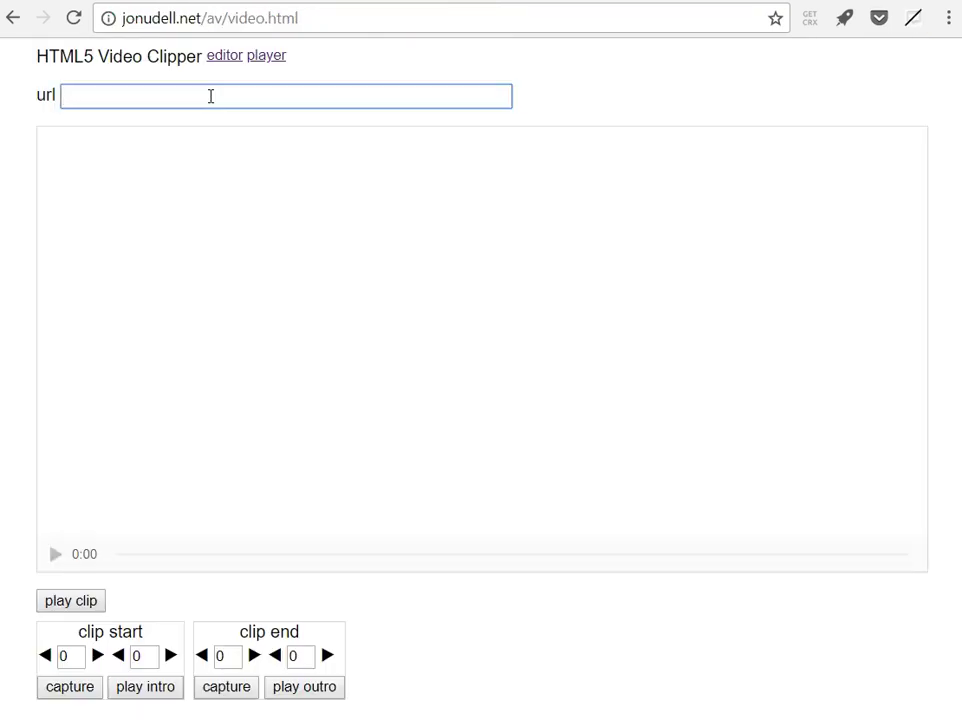
- Load the copied TED talk MP4 URL into the HTML5 Video Clipper without its #t=1443,1489 time range
key("ctrl+v")
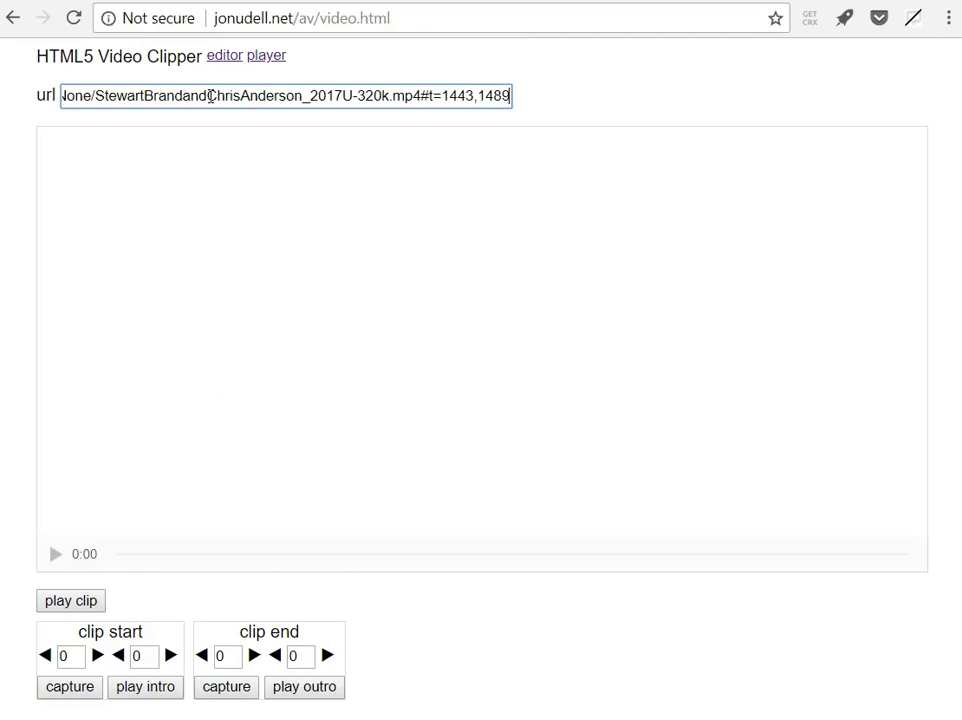
left_click_drag(425, 93, 538, 107)
key("BackSpace")
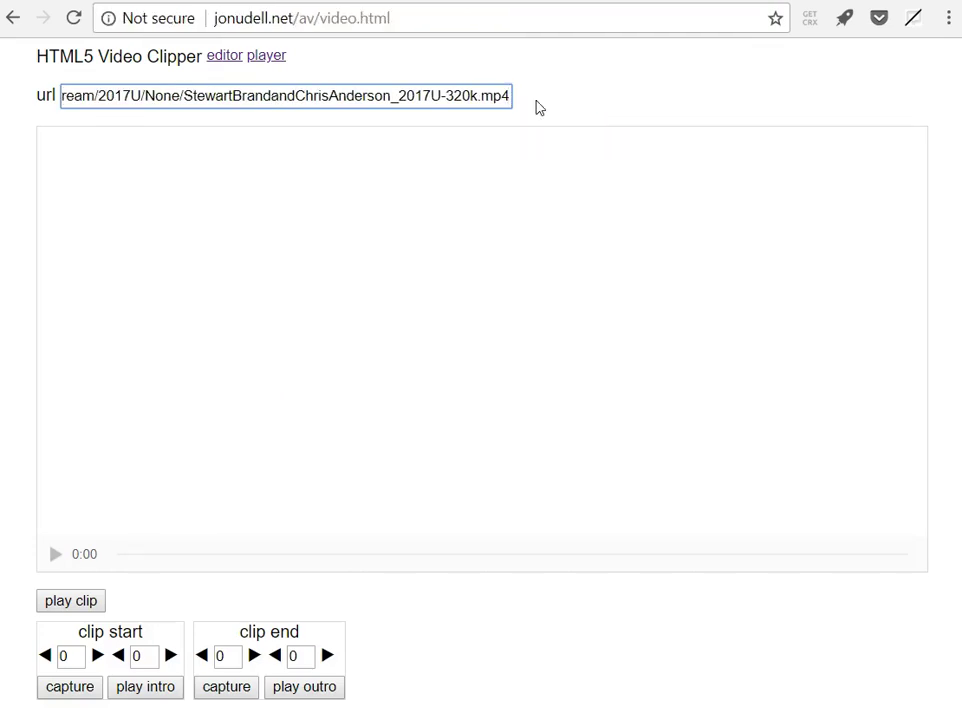
key("Return")
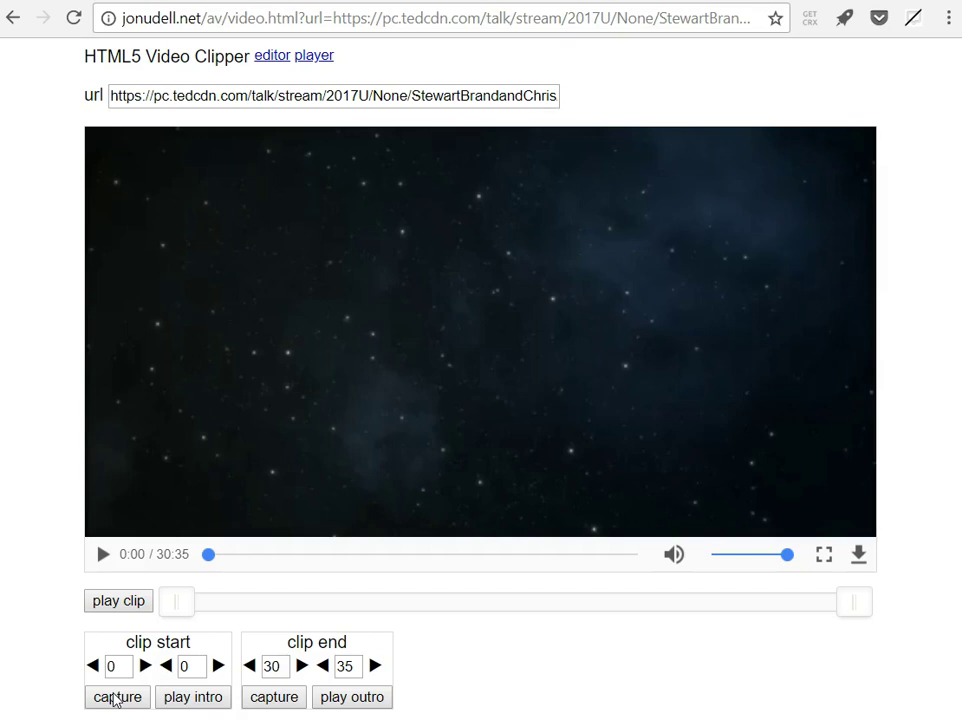
- Adjust both handles of the clip range so it starts at 5:07 and ends at 20:19
left_click_drag(184, 610, 240, 606)
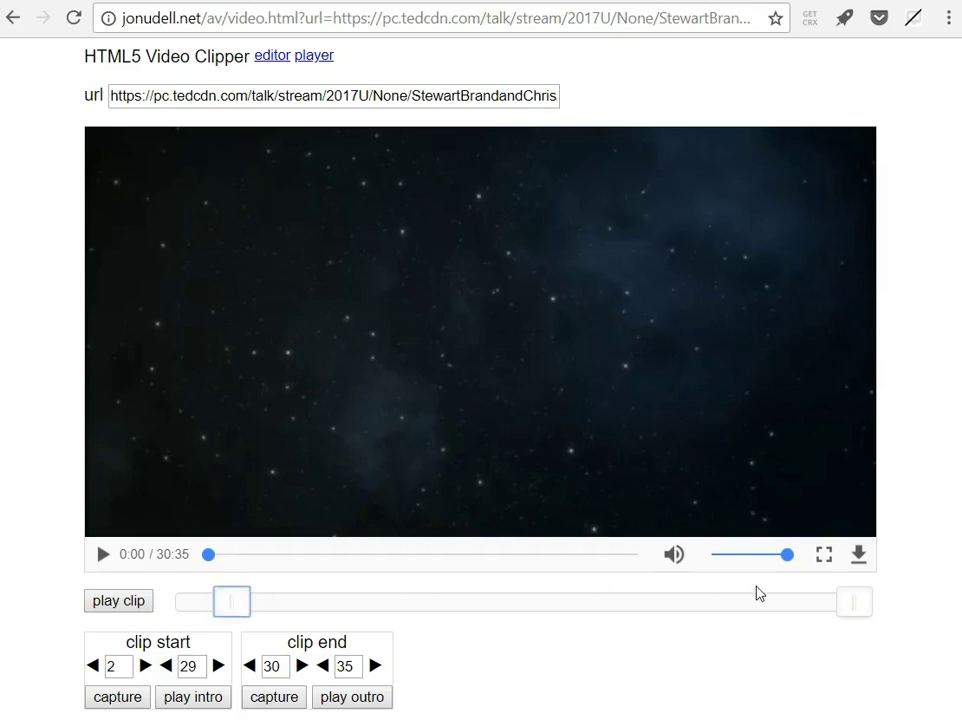
left_click_drag(850, 603, 629, 603)
mouse_move(258, 611)
left_mouse_down()
mouse_move(307, 612)
mouse_move(245, 612)
left_mouse_up()
left_click_drag(629, 603, 708, 603)
left_click_drag(238, 605, 298, 605)
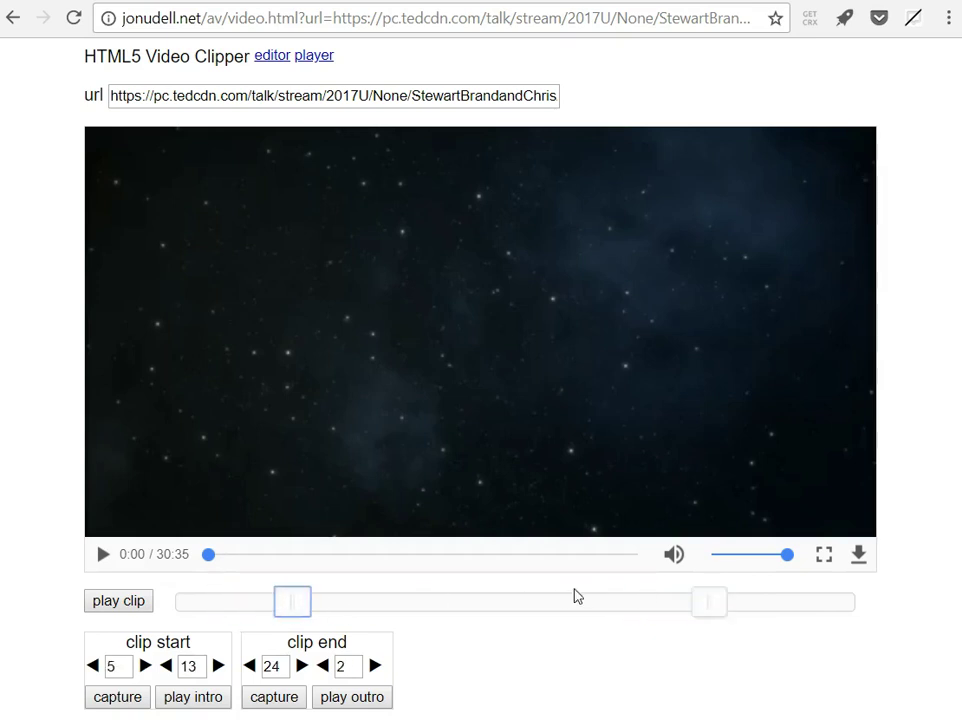
left_click_drag(704, 601, 580, 601)
mouse_move(291, 603)
left_mouse_down()
mouse_move(237, 606)
mouse_move(318, 603)
mouse_move(262, 606)
mouse_move(290, 603)
left_mouse_up()
left_click_drag(578, 601, 620, 599)
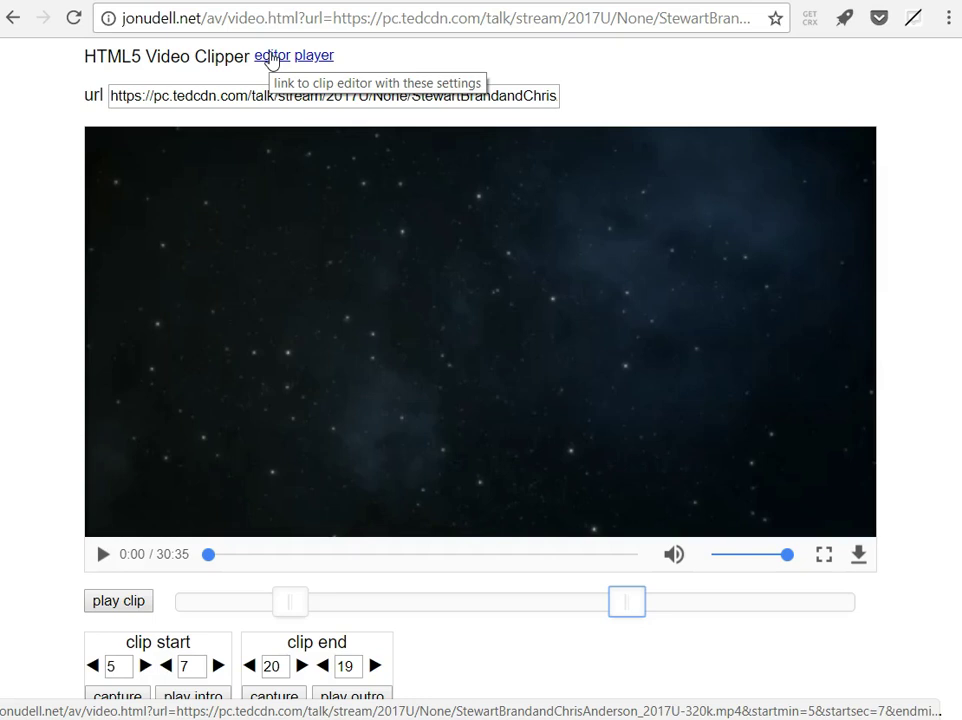
- Open the clip with these settings in the editor and in the player, and return to the clipper
left_click(268, 58)
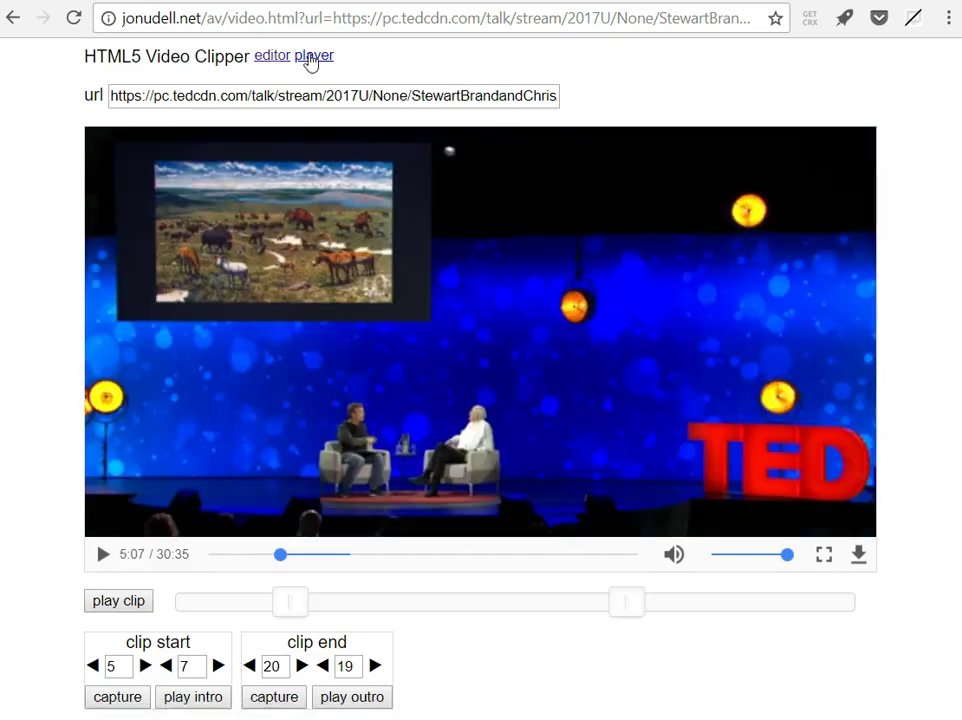
left_click(311, 58)
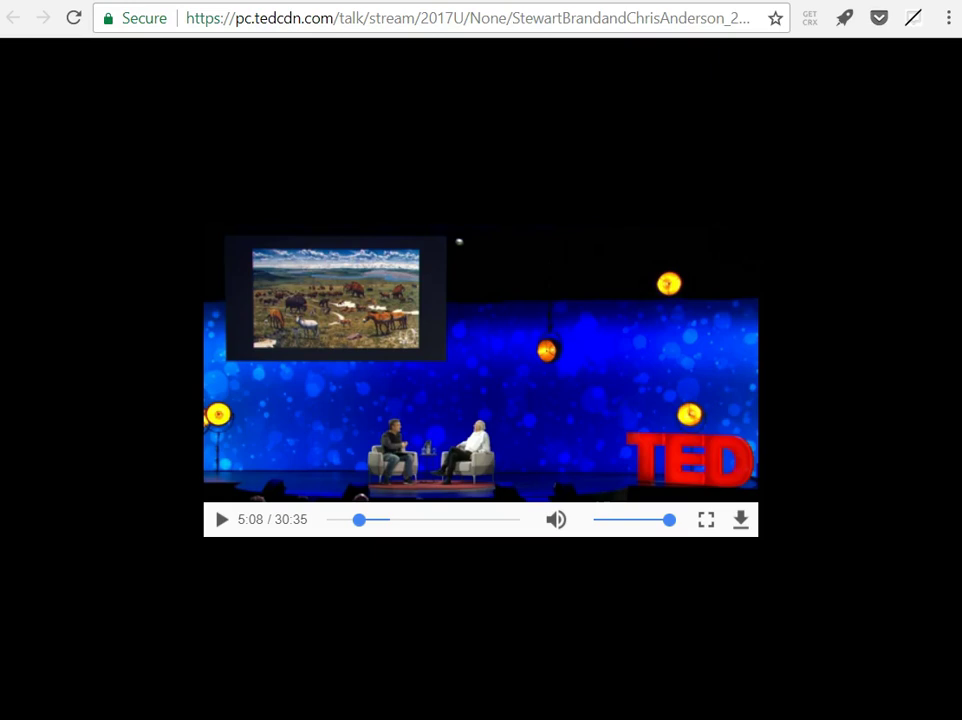
key("alt+Left")
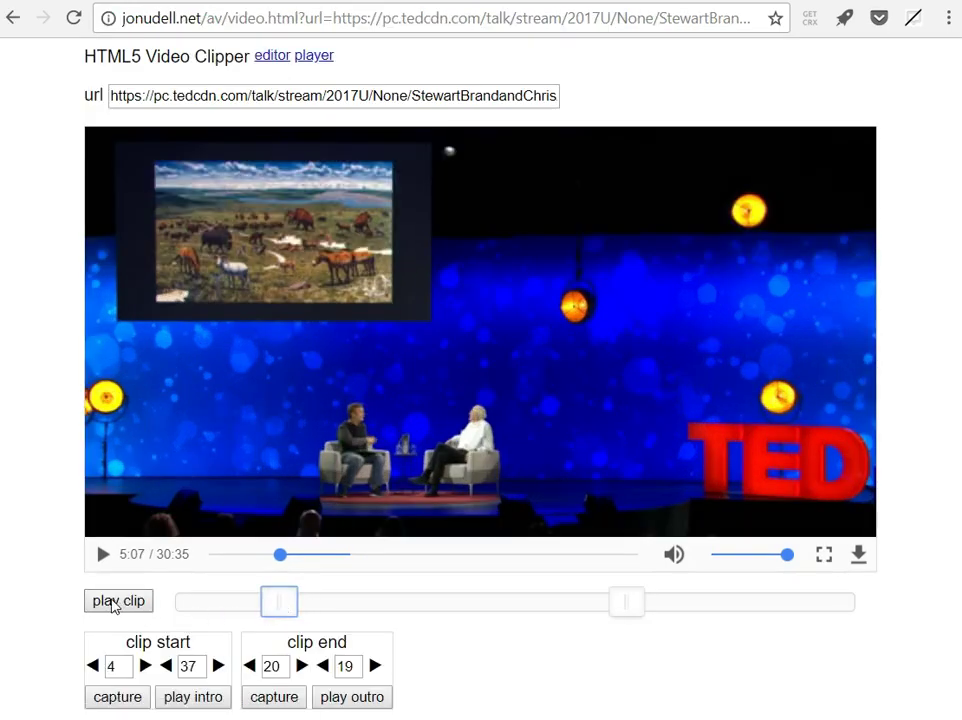
- Set the clip range to start at 4:37 and end at 4:40, and play the clip
left_click(114, 603)
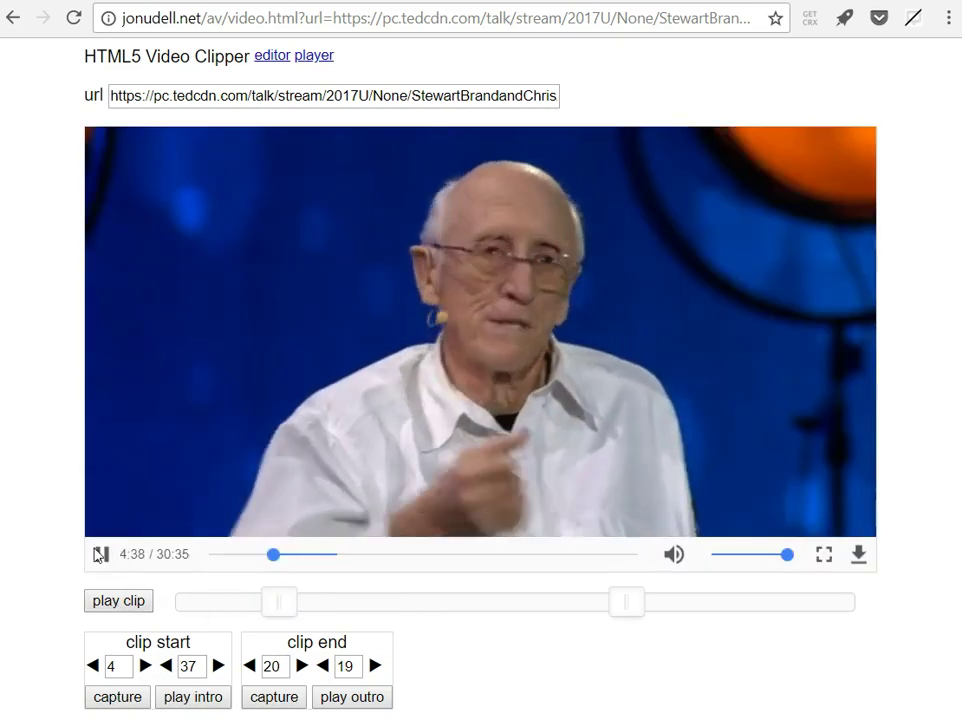
left_click(101, 554)
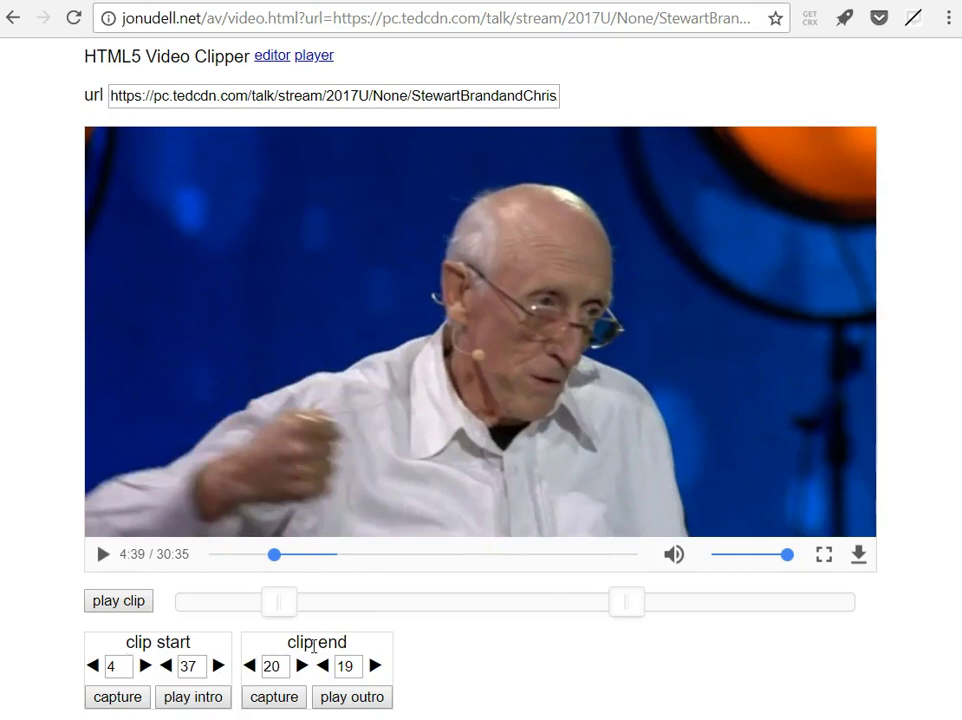
left_click_drag(626, 601, 118, 604)
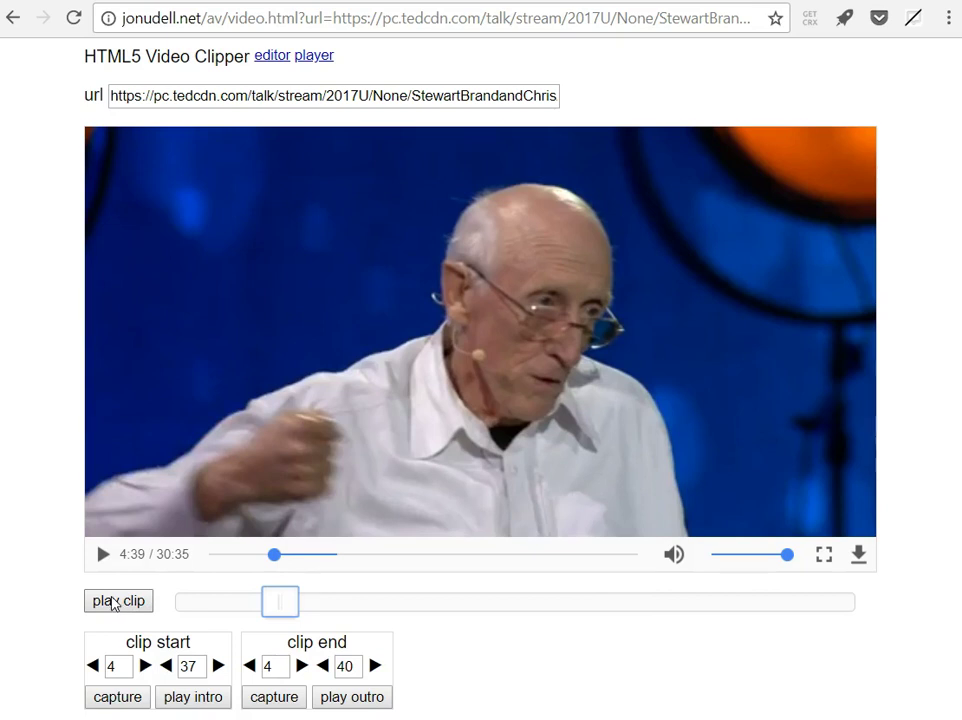
left_click(115, 603)
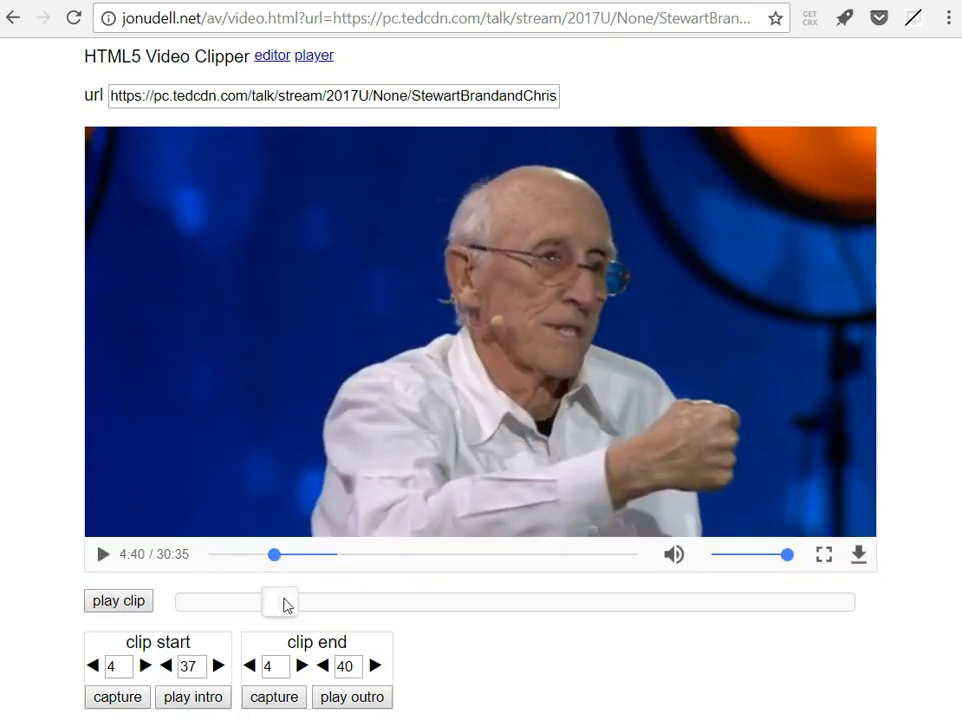
- Move the clip end to 12:53 and bring the clip start back to 3:05
left_click_drag(283, 603, 272, 607)
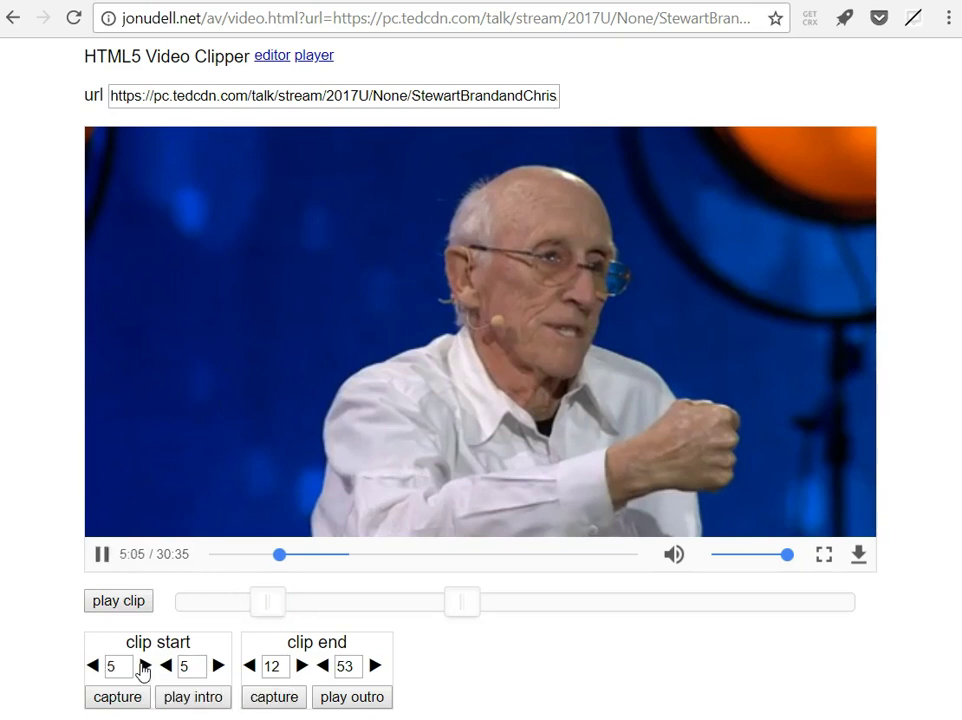
left_click(143, 668)
left_click(93, 667)
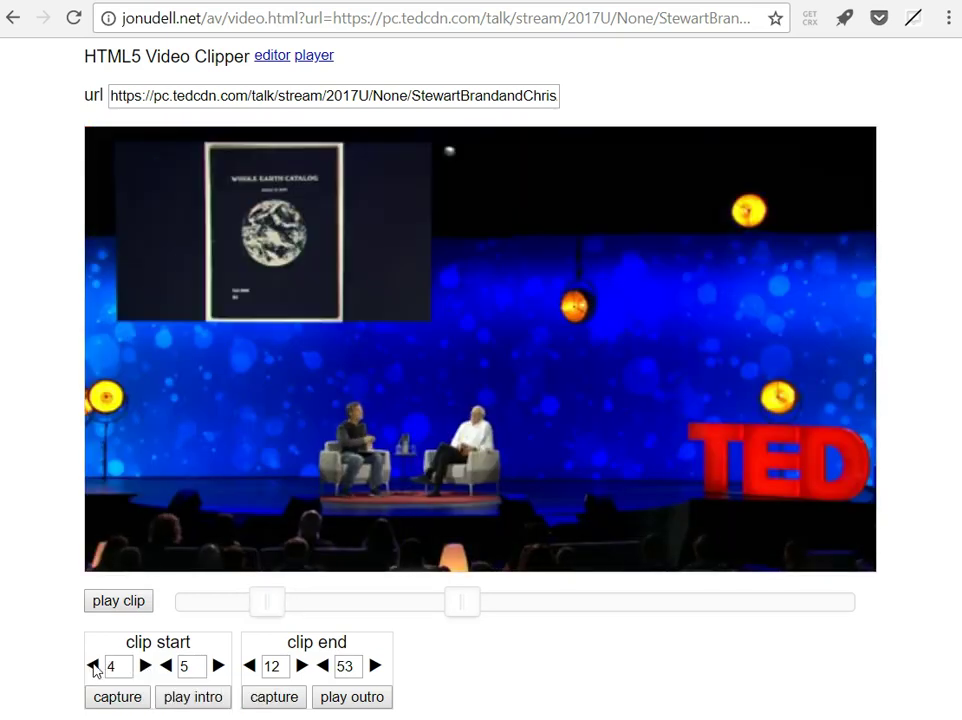
left_click(93, 667)
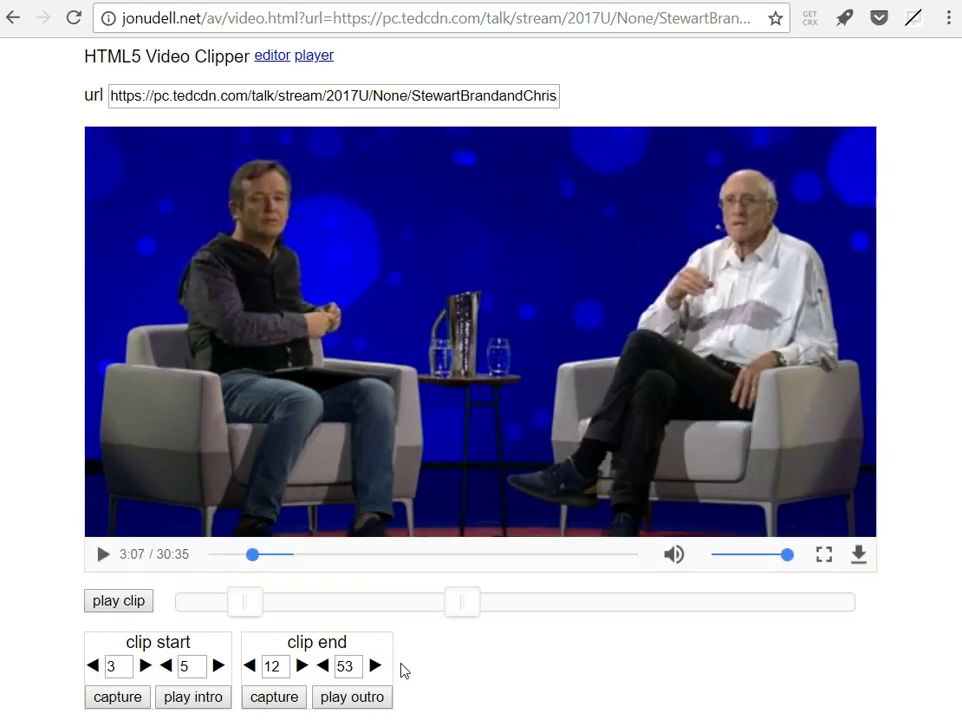
- Advance the clip start second by second to 3:10
left_click(218, 666)
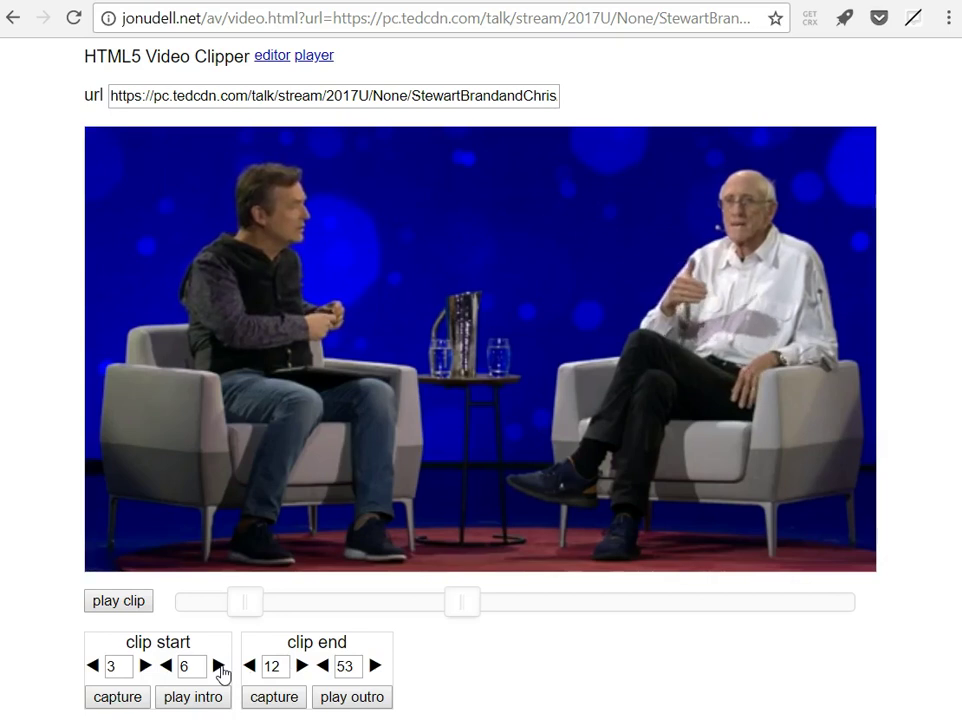
left_click(218, 666)
left_click(218, 666)
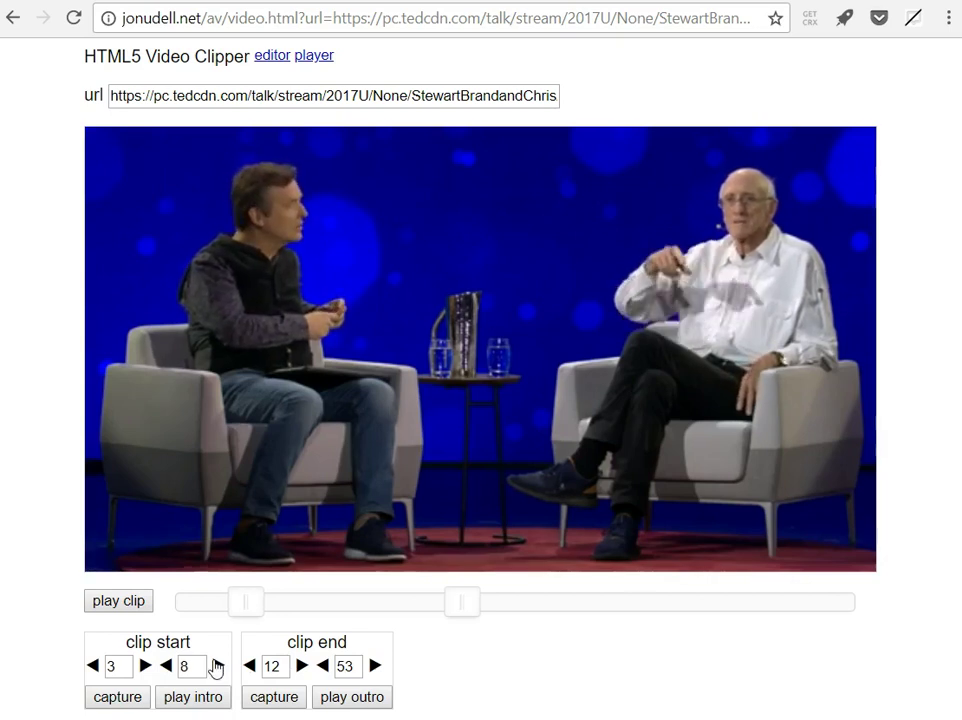
left_click(218, 666)
left_click(217, 666)
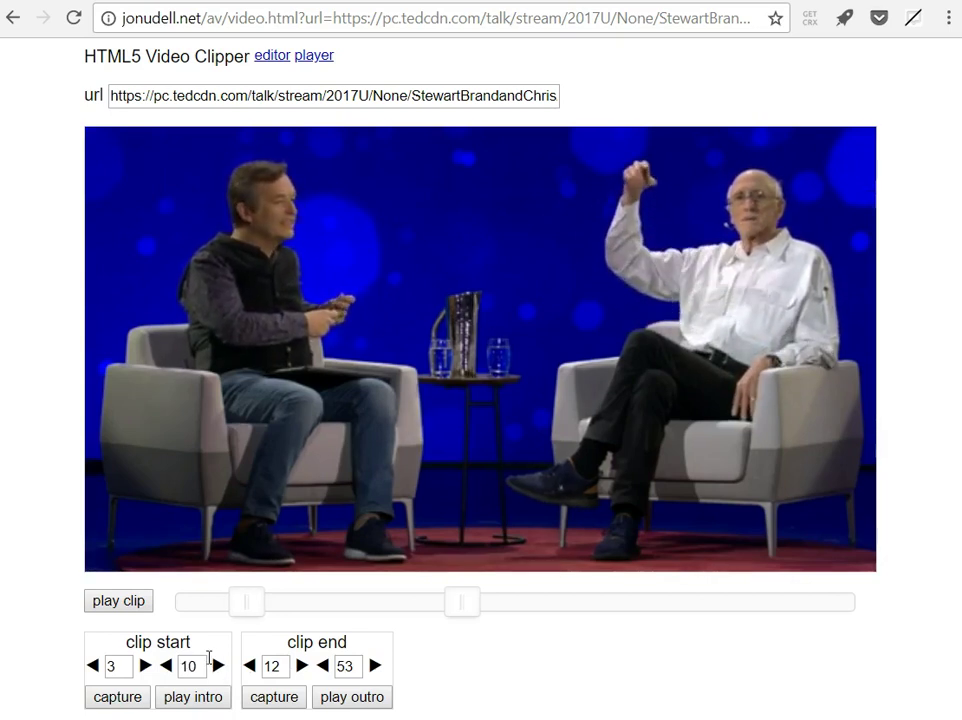
- Pause playback and preview the clip's intro and outro
left_click(100, 554)
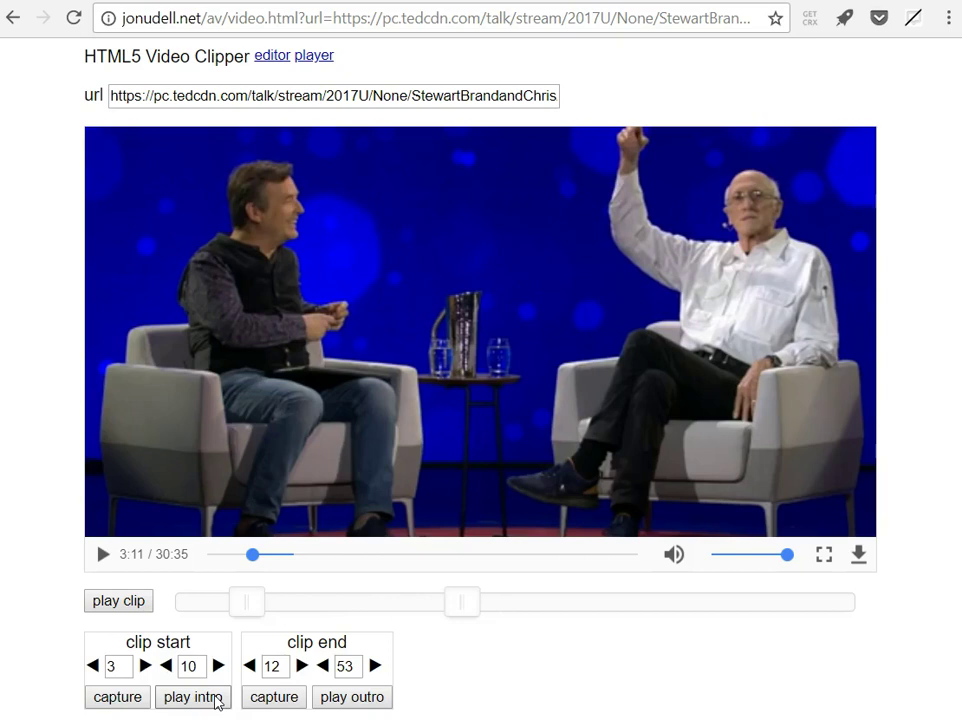
left_click(216, 697)
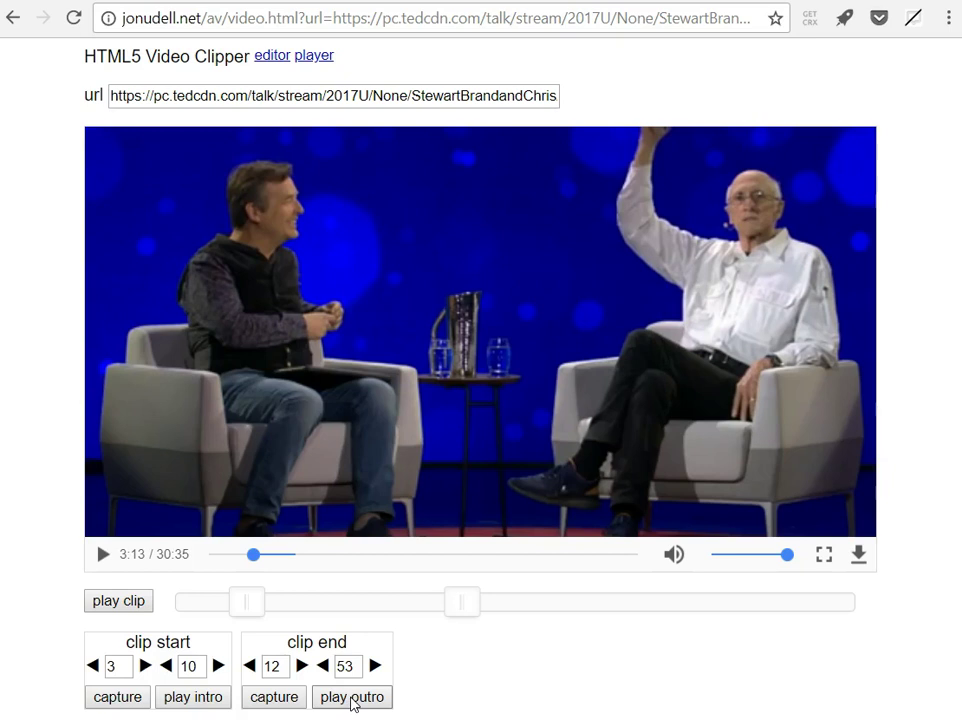
left_click(352, 698)
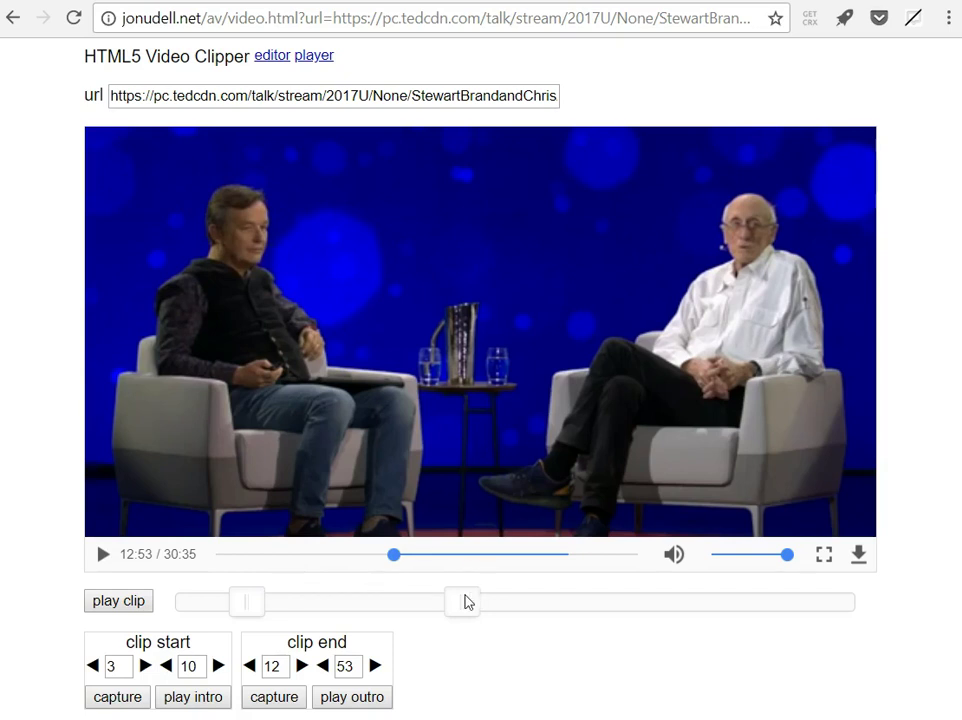
- Extend the clip end to 30:35 and move the clip start to 12:53
left_click_drag(463, 606, 852, 606)
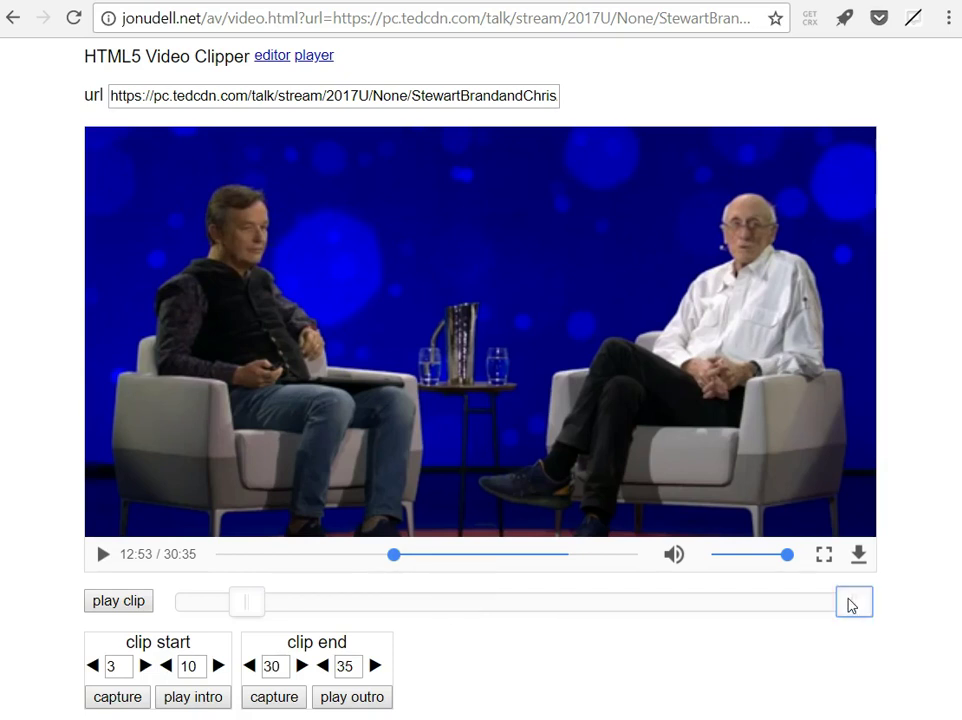
left_click(240, 607)
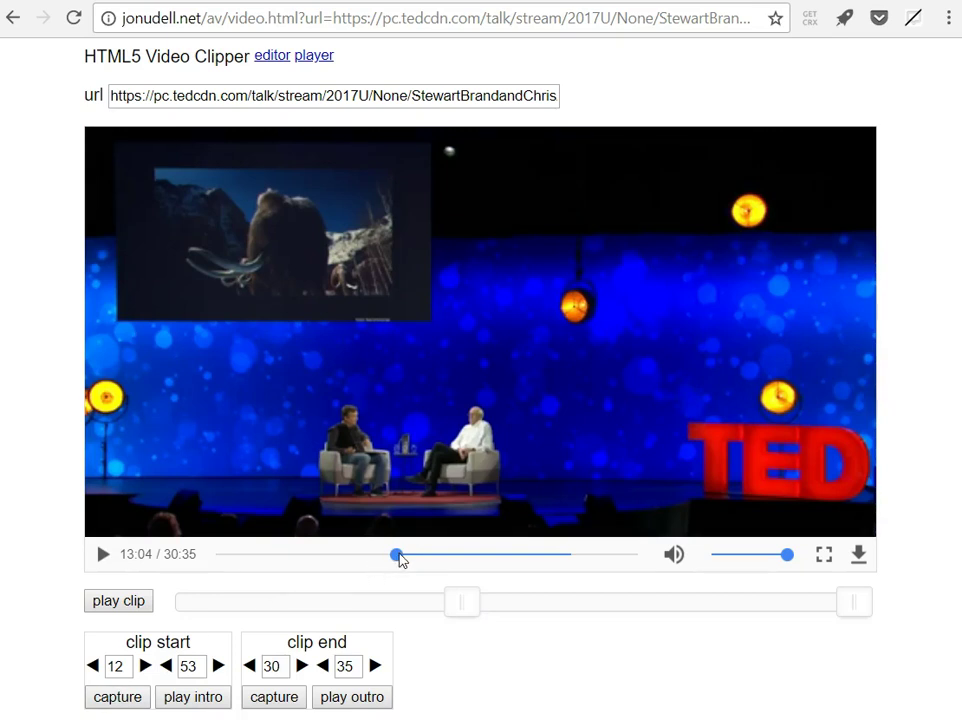
- Seek through the playing talk and capture the playback position 18:24 as the clip start
left_click_drag(397, 556, 452, 556)
left_click(103, 554)
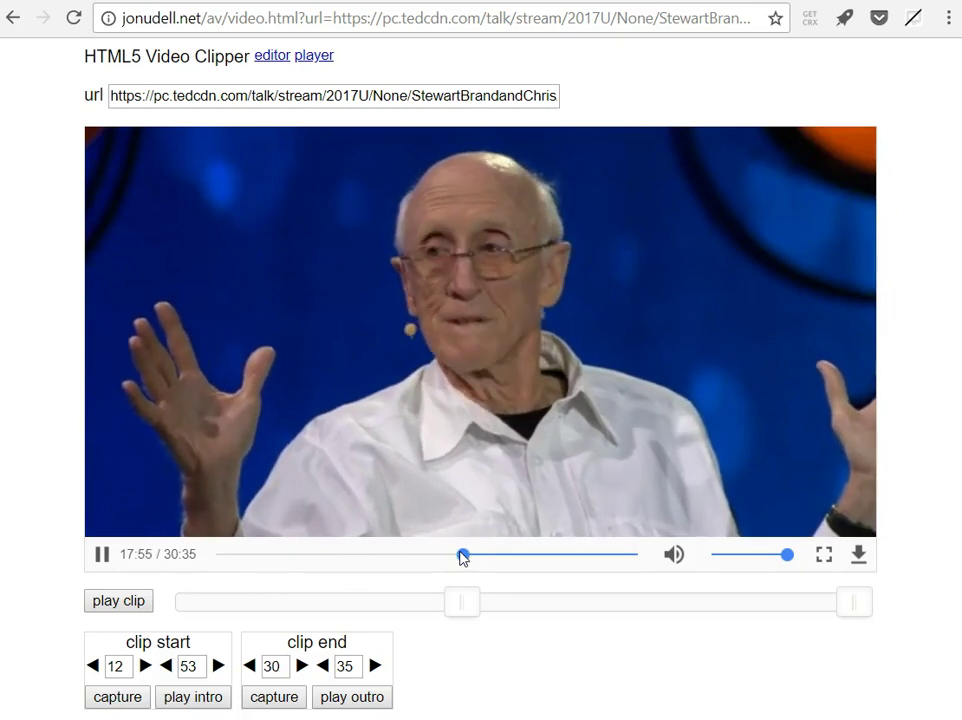
left_click_drag(462, 556, 496, 553)
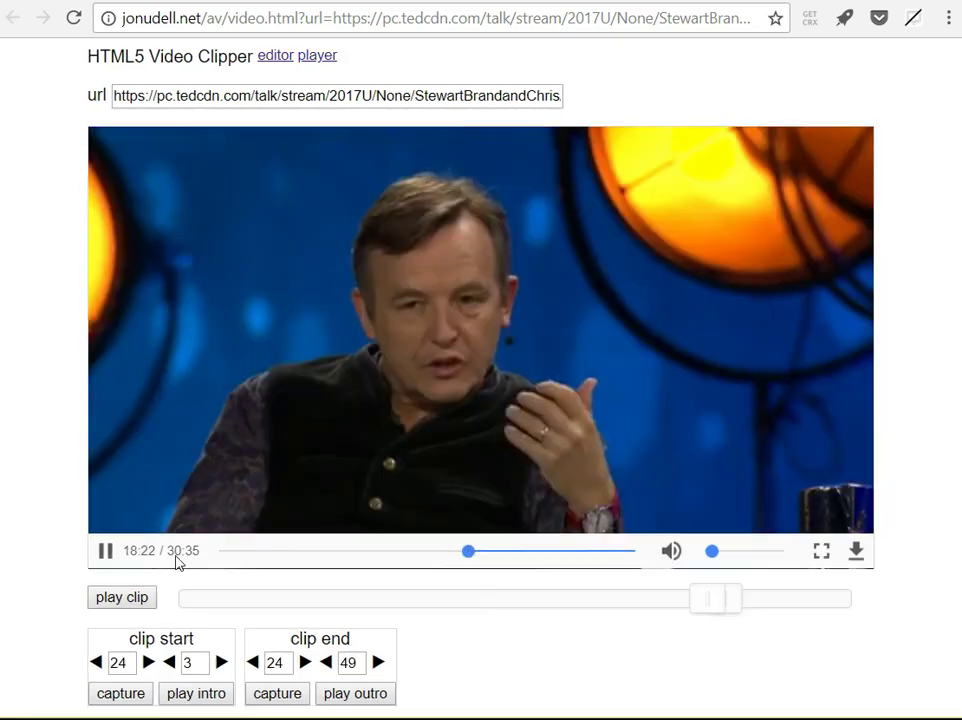
left_click(118, 693)
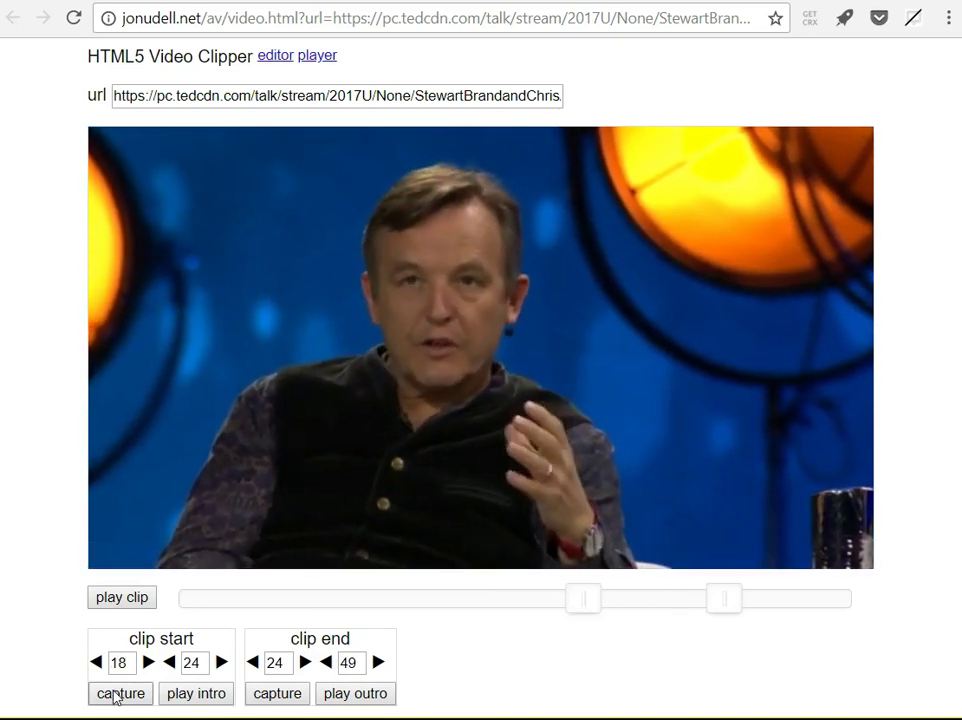
- Capture the playback position 18:28 as the clip start
left_click(116, 695)
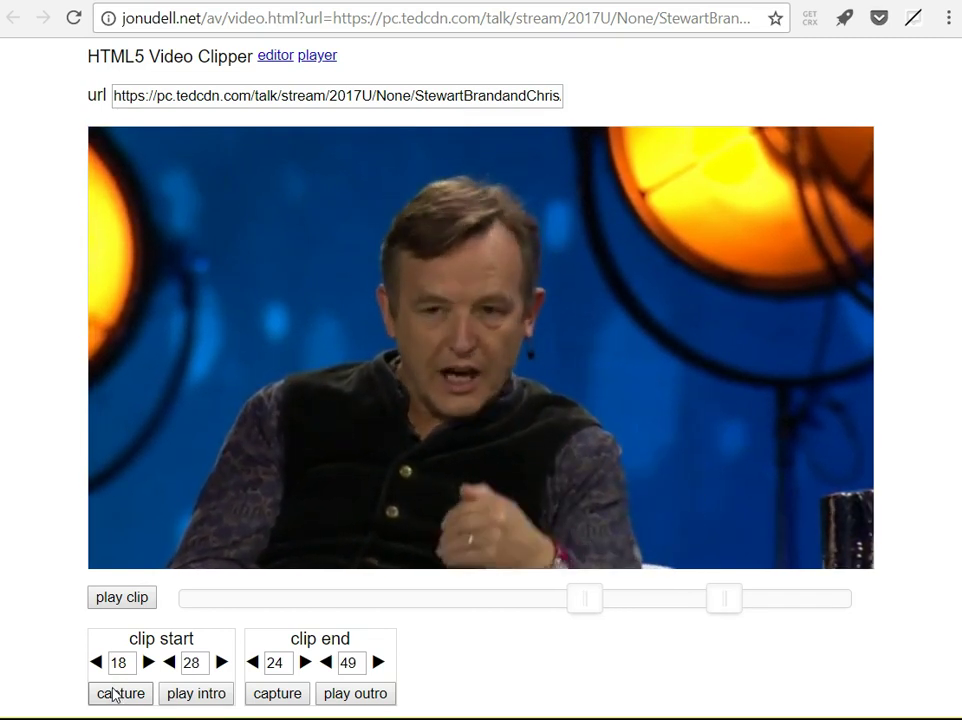
left_click(114, 694)
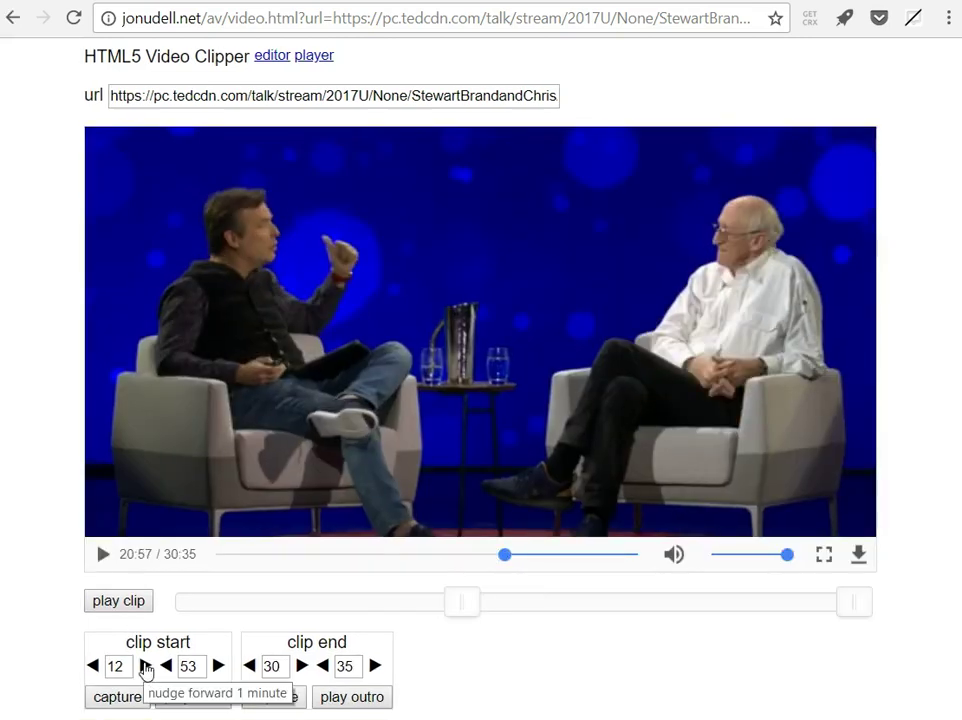
- Advance the clip start minute by minute to 24:39 and pause playback
left_click(145, 666)
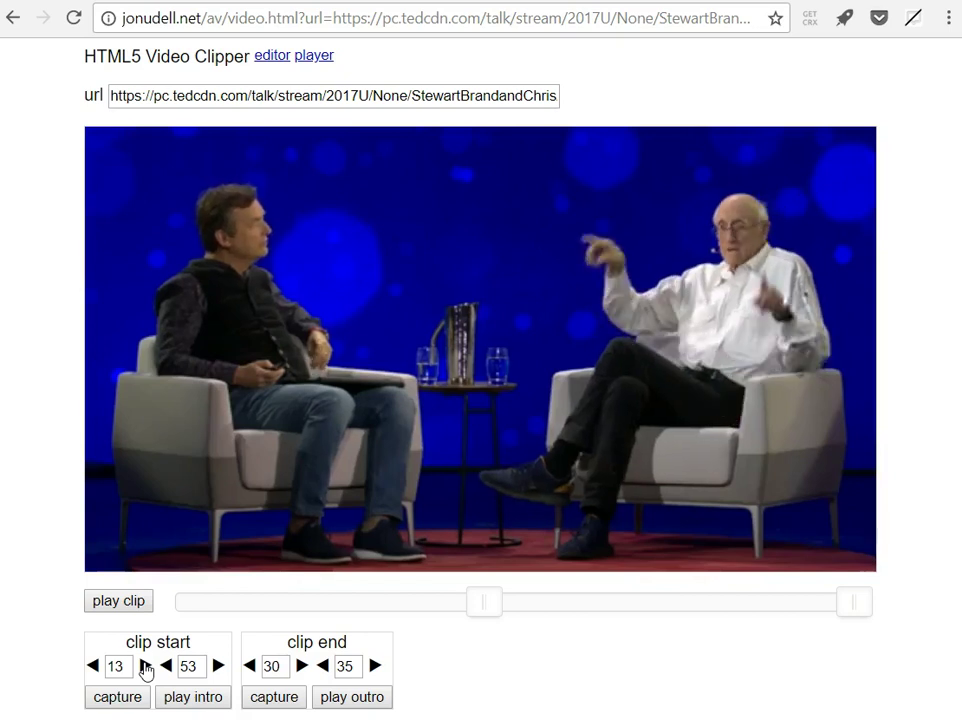
left_click(145, 666)
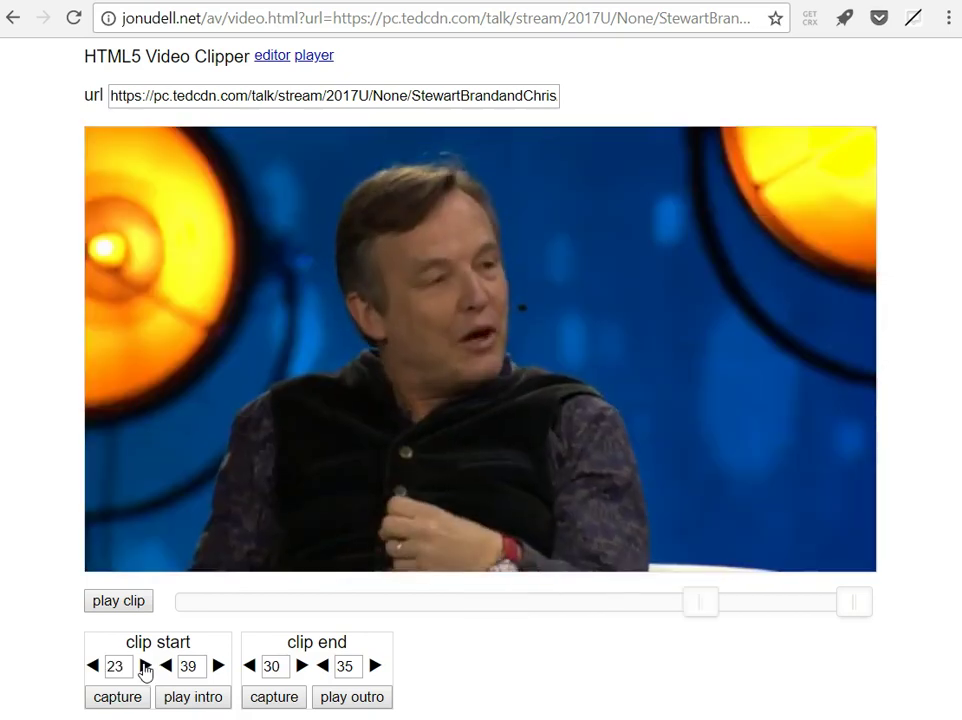
left_click(145, 666)
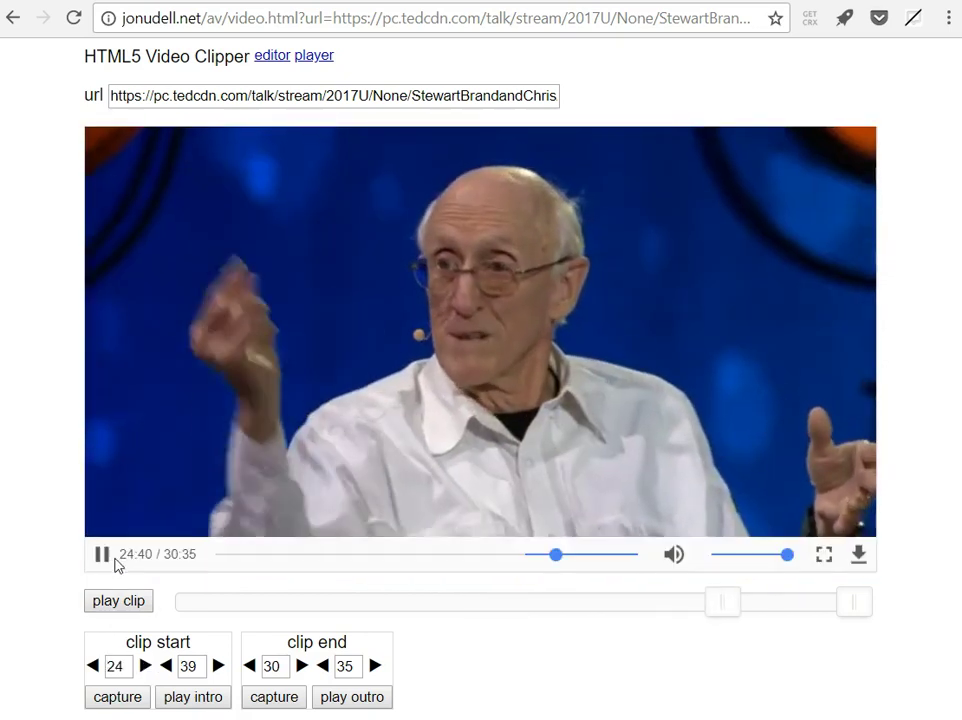
left_click(105, 556)
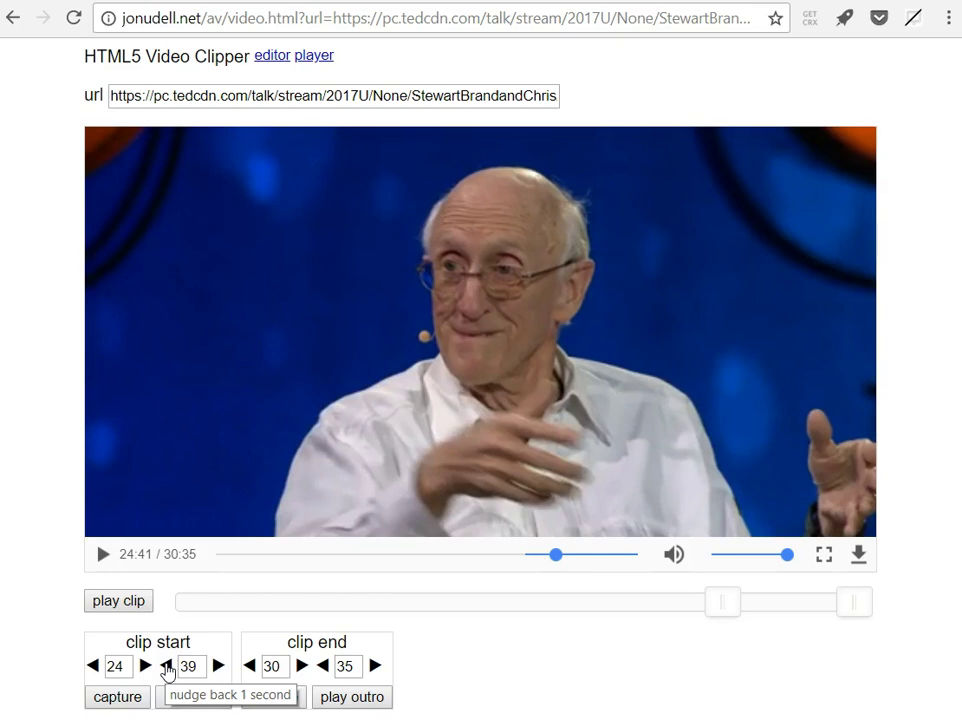
- Move the clip start back second by second to 24:07 and preview the clip's intro
left_click(167, 667)
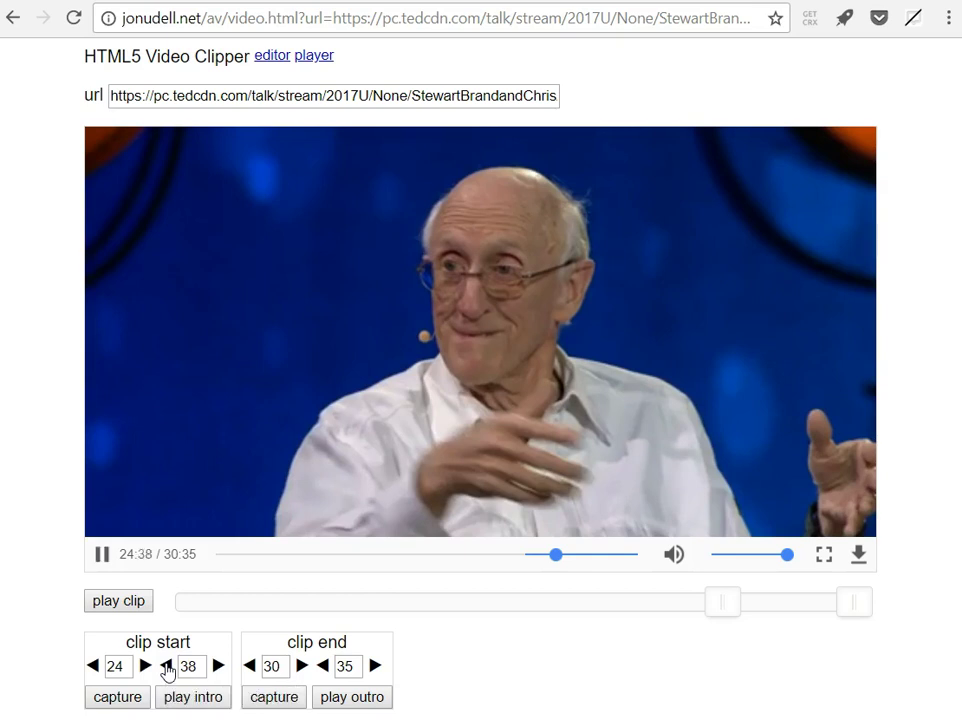
left_click(167, 667)
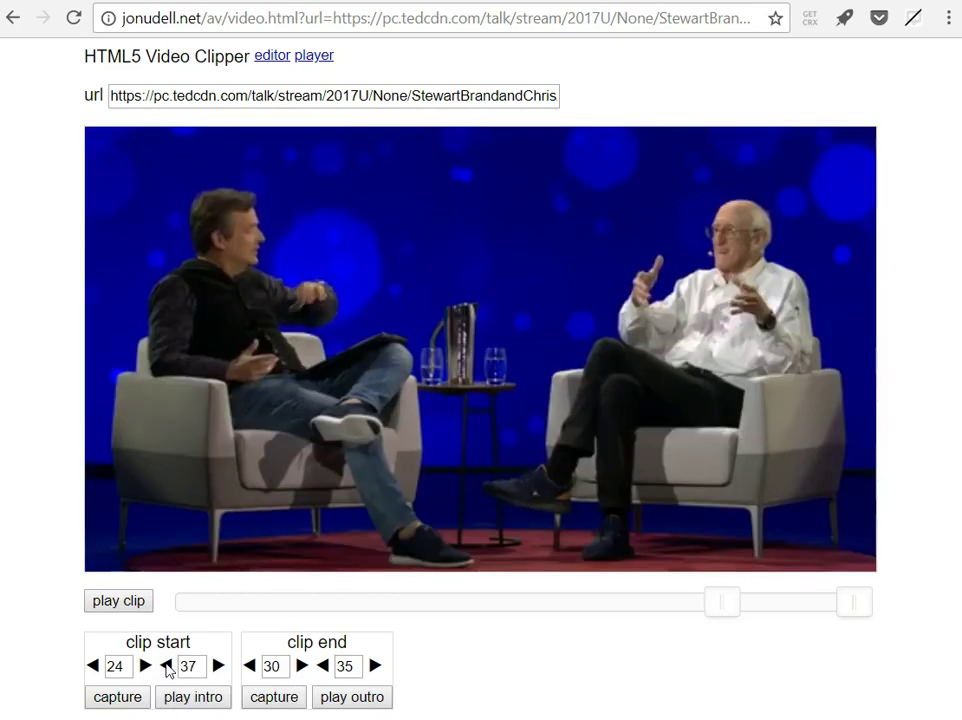
left_click(167, 667)
left_click(167, 667)
left_click(167, 667)
left_click(167, 667)
left_click(167, 667)
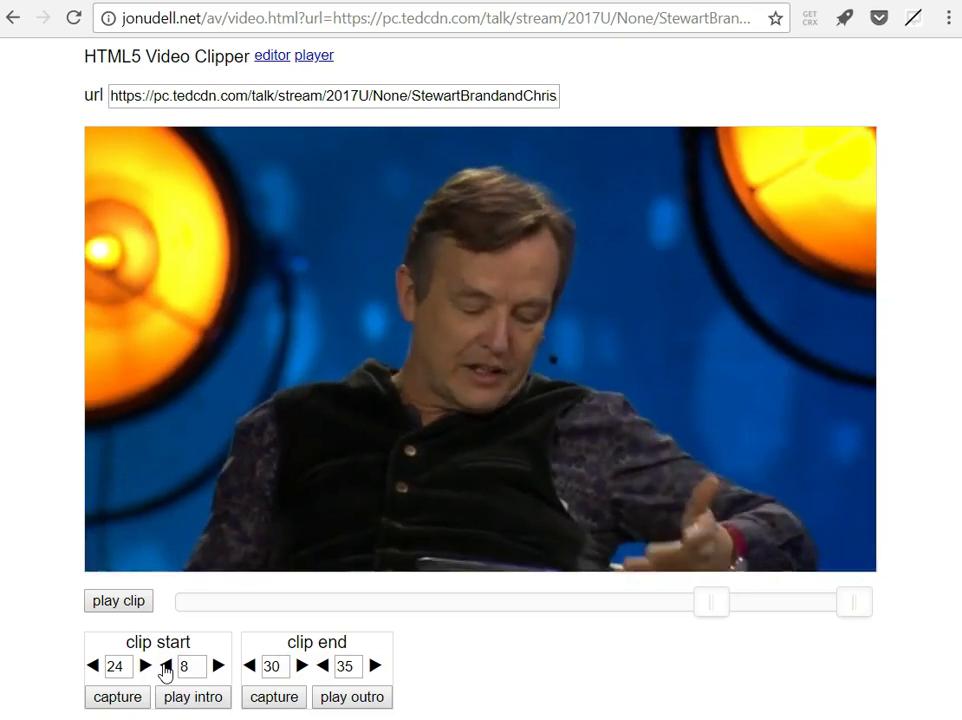
left_click(167, 667)
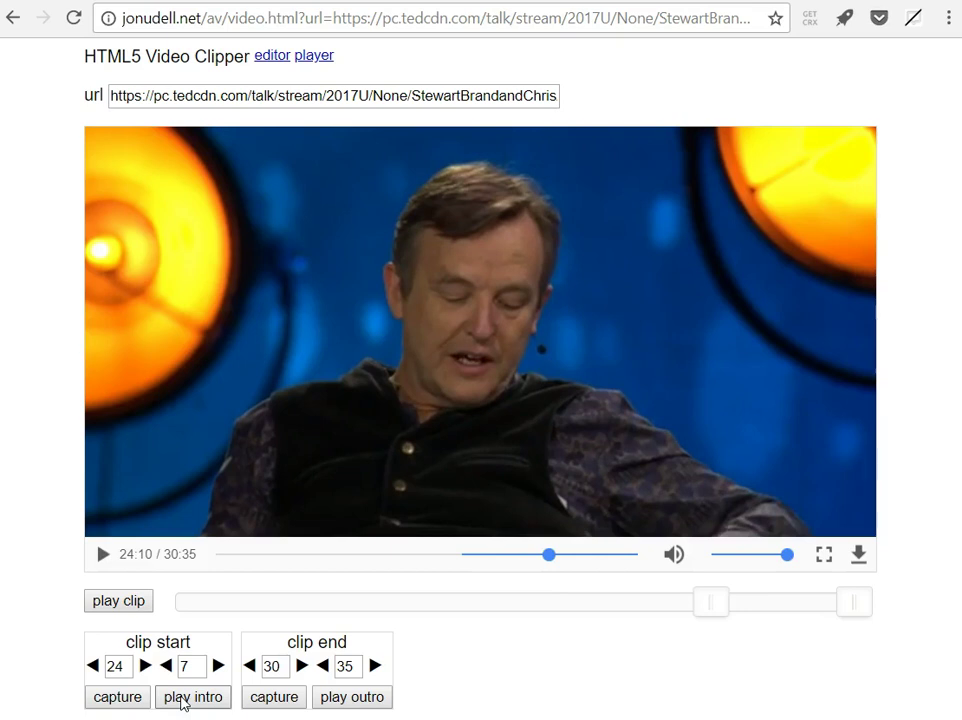
left_click(183, 700)
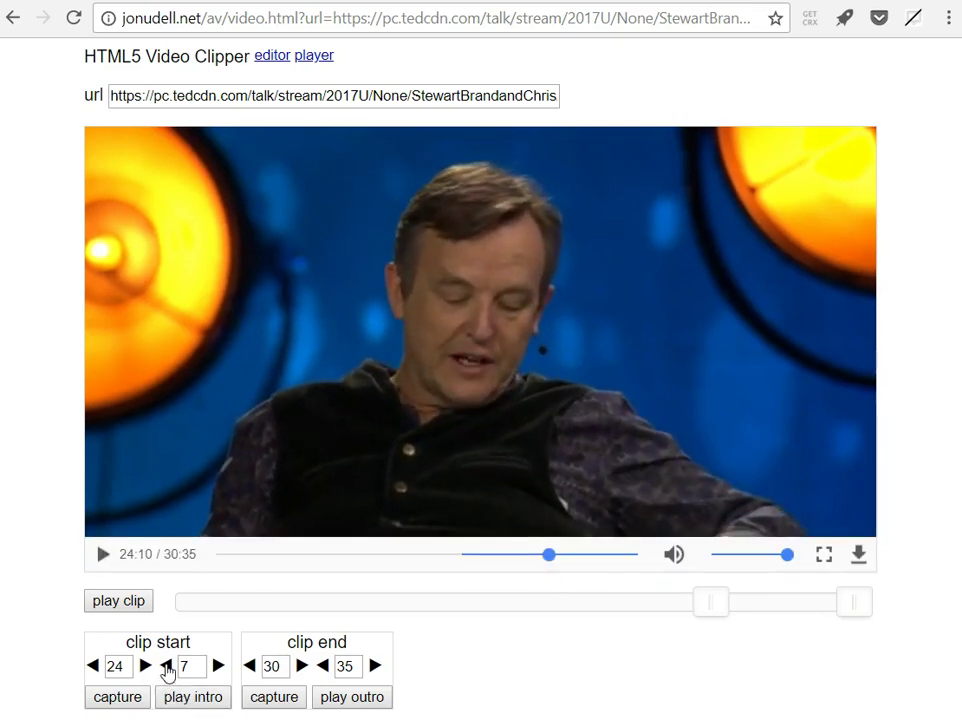
- Nudge the clip start back three seconds to 24:04 and replay the intro
left_click(166, 667)
left_click(166, 667)
left_click(166, 667)
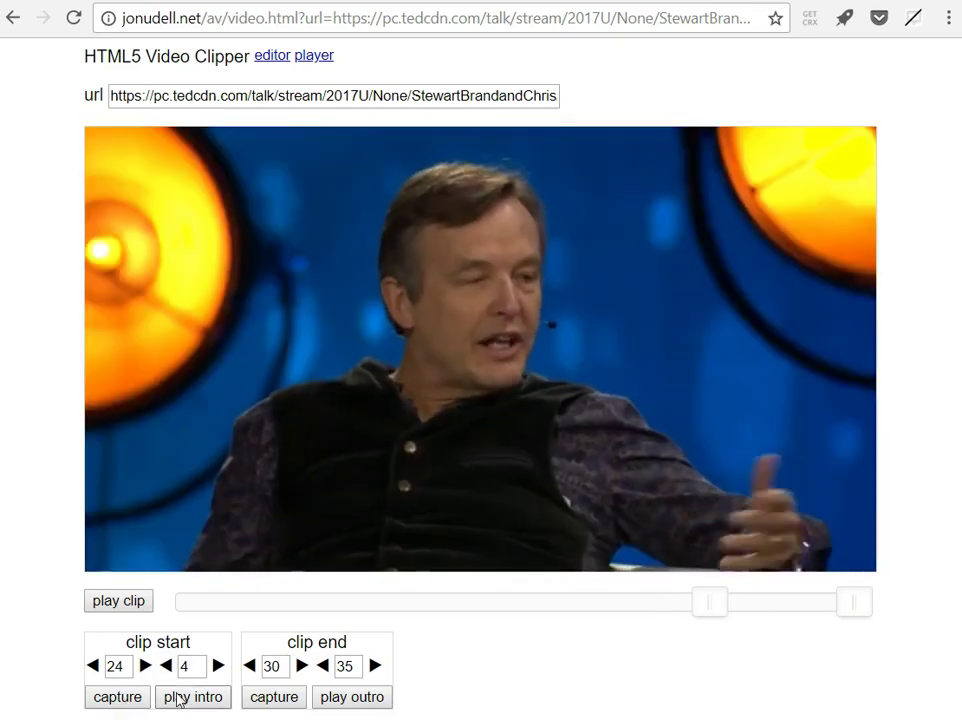
left_click(182, 702)
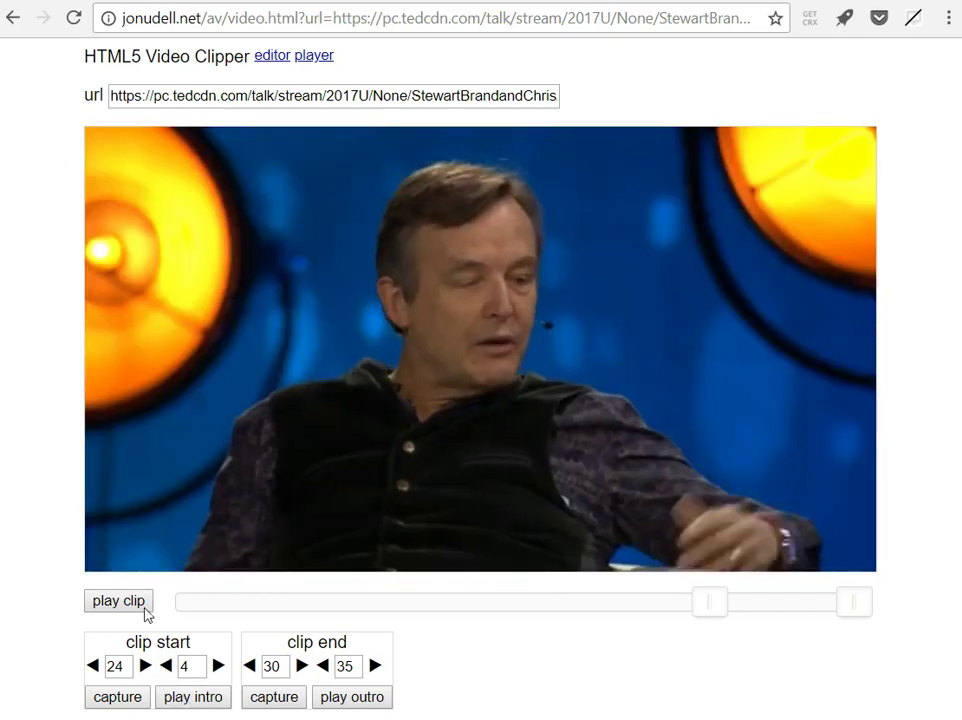
- Play the talk on from the intro, pause at 24:16 and capture that position as the clip end
left_click(104, 554)
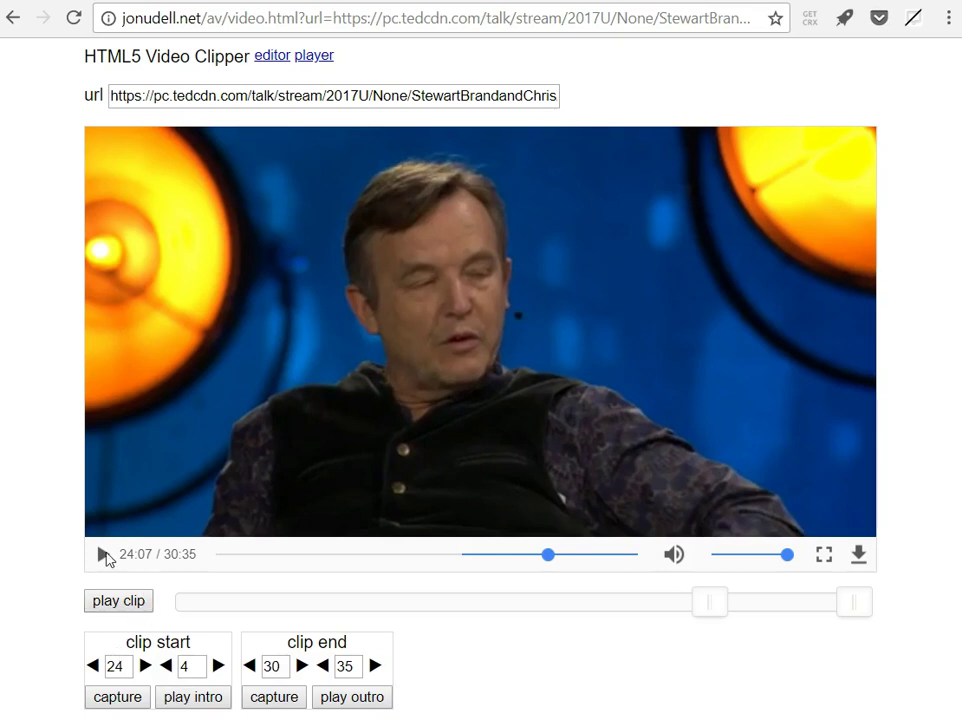
left_click(104, 554)
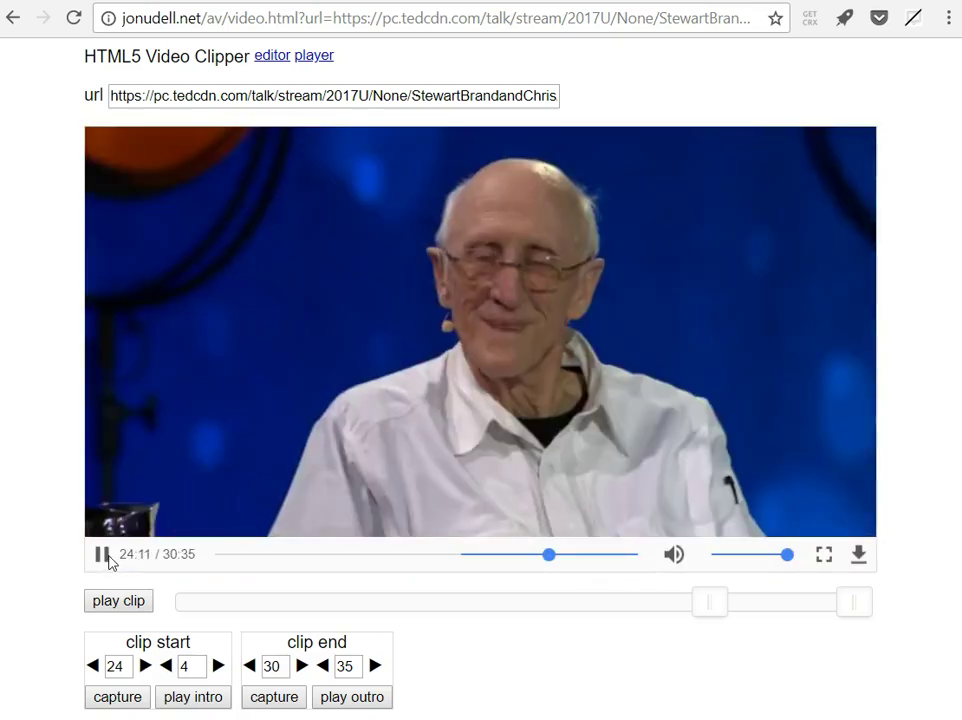
left_click(103, 554)
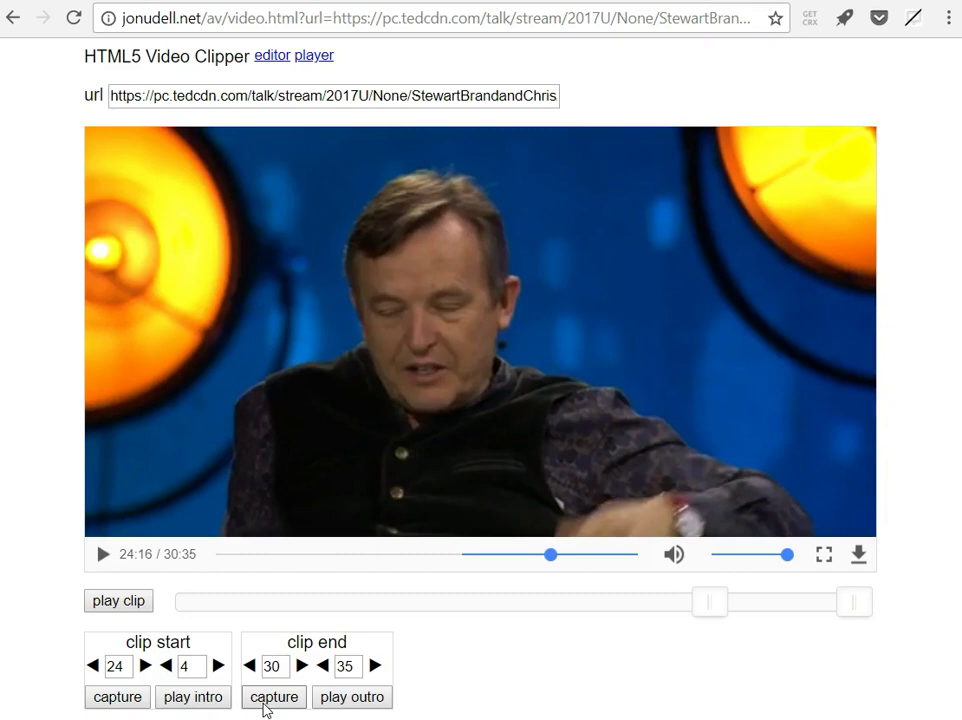
left_click(267, 697)
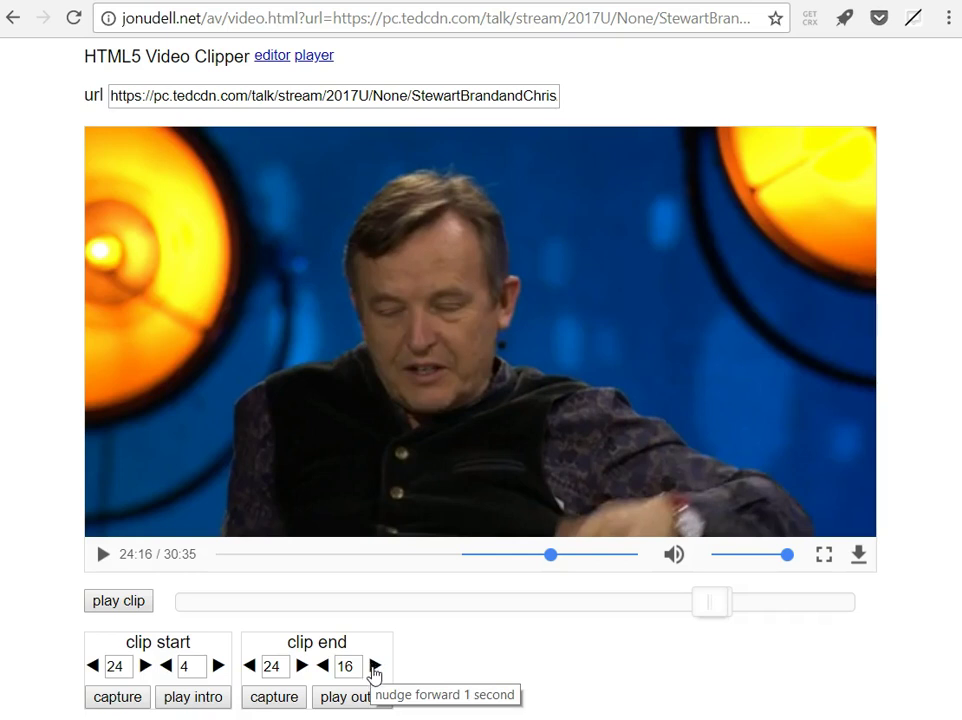
- Advance the clip end second by second to 24:49, and preview the clip's intro and outro
left_click(374, 666)
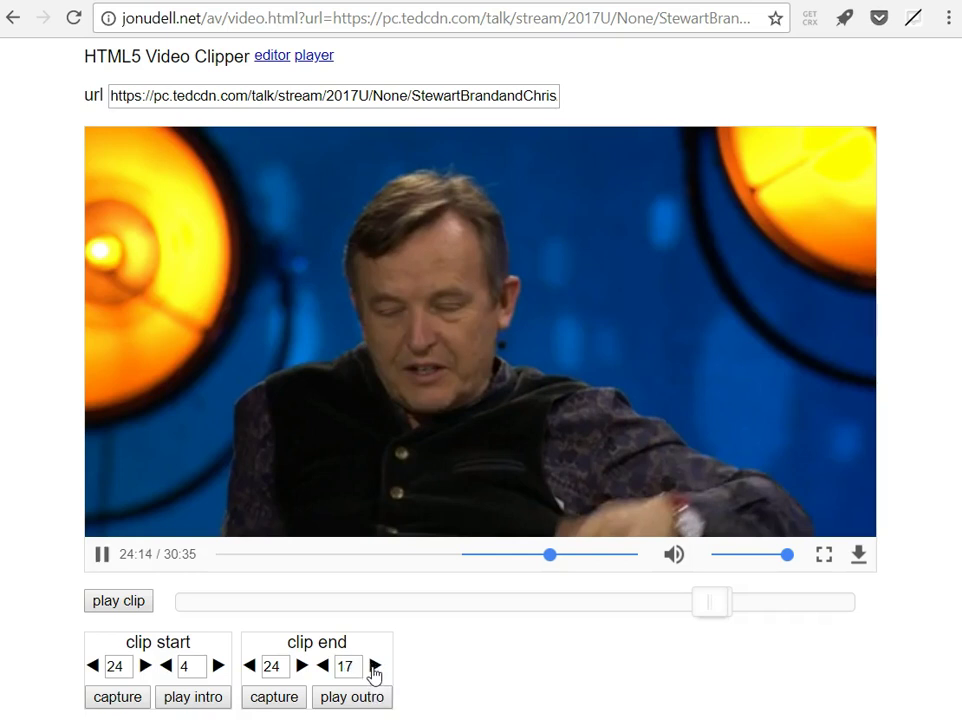
left_click(374, 666)
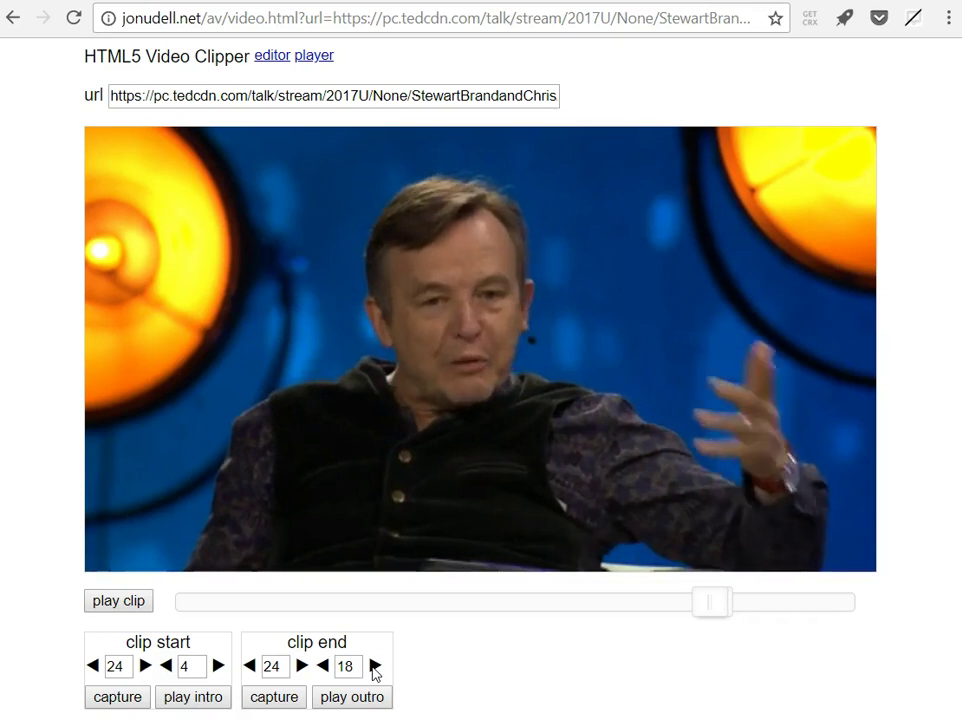
left_click(374, 666)
left_click(374, 666)
left_click(374, 666)
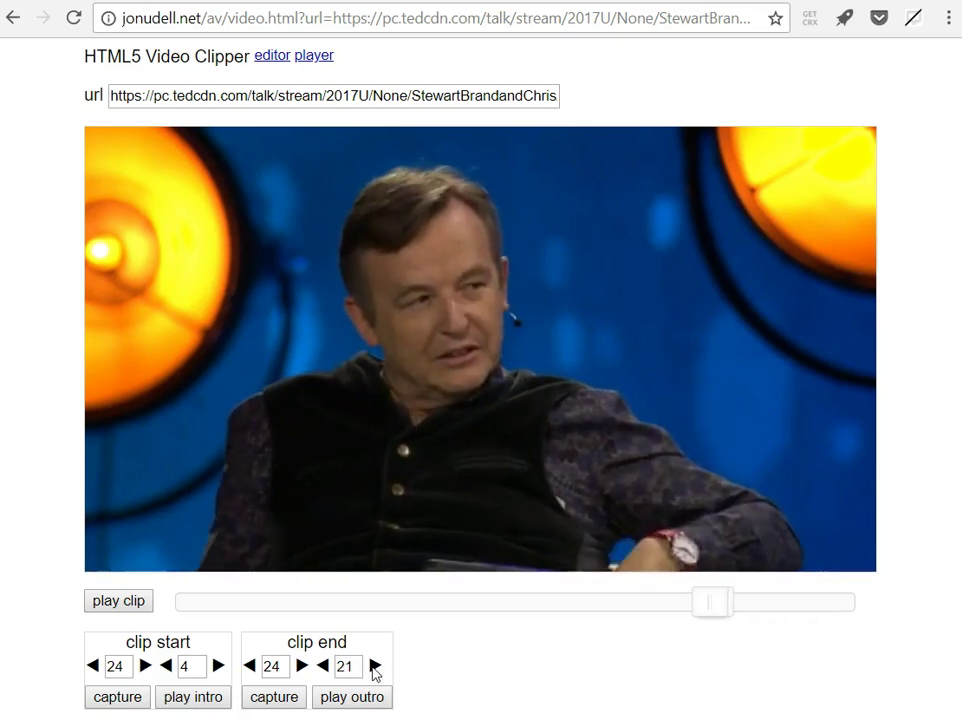
left_click(374, 666)
left_click(374, 666)
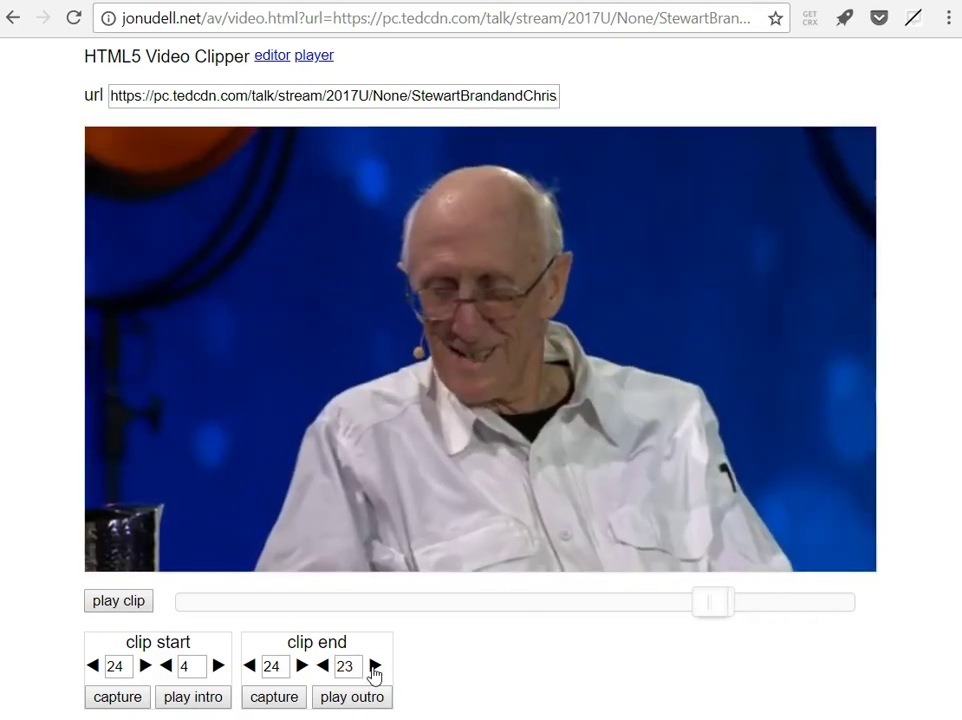
left_click(374, 666)
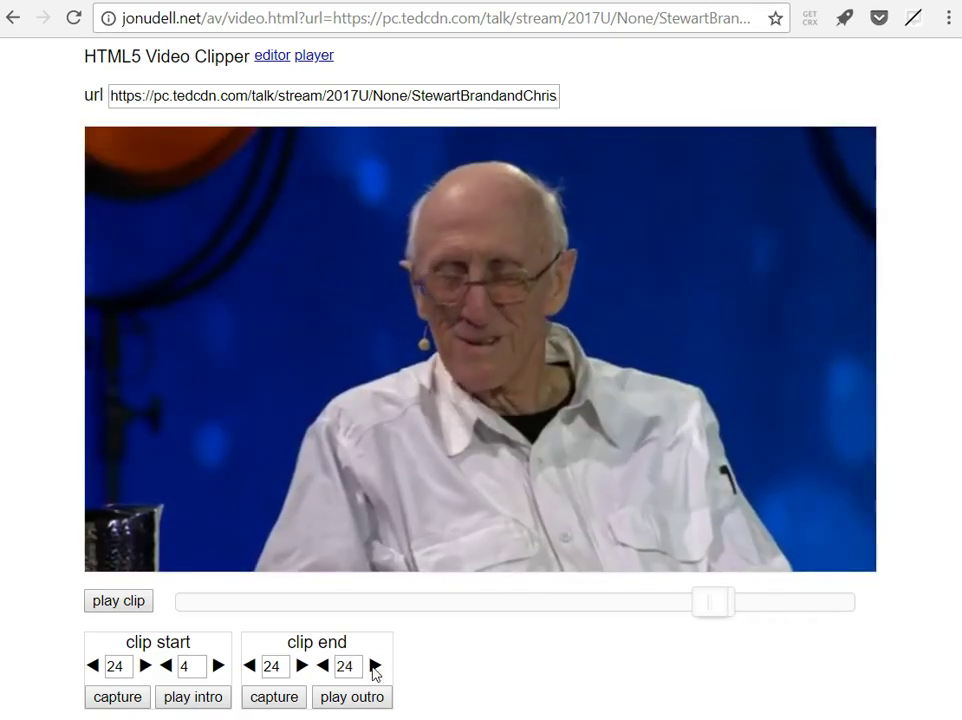
left_click(374, 666)
left_click(374, 666)
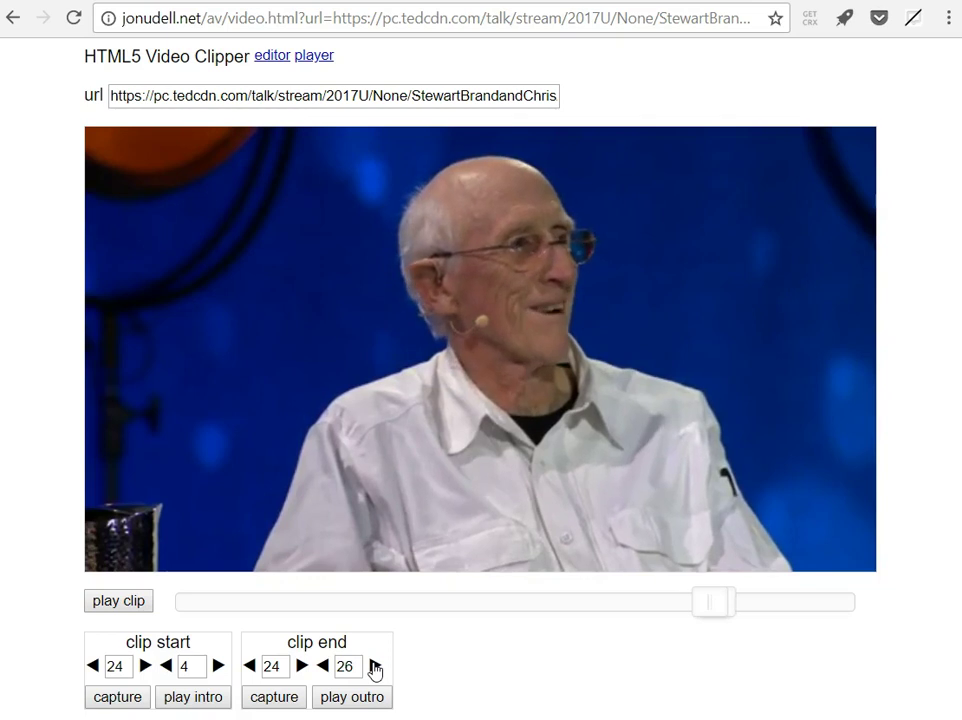
left_click(374, 666)
left_click(374, 666)
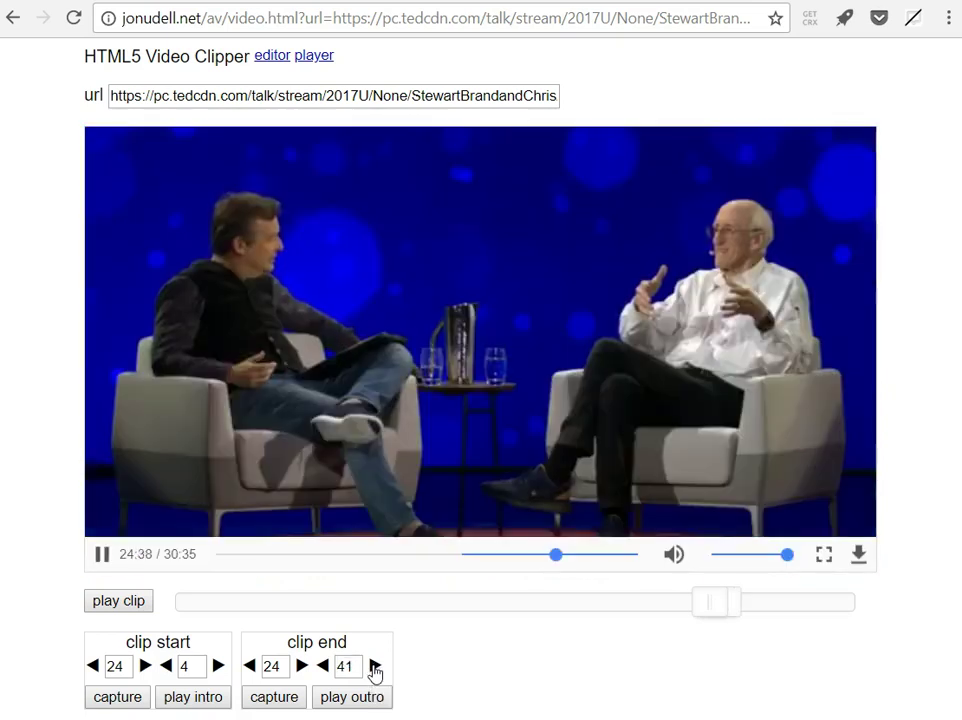
left_click(374, 666)
left_click(374, 666)
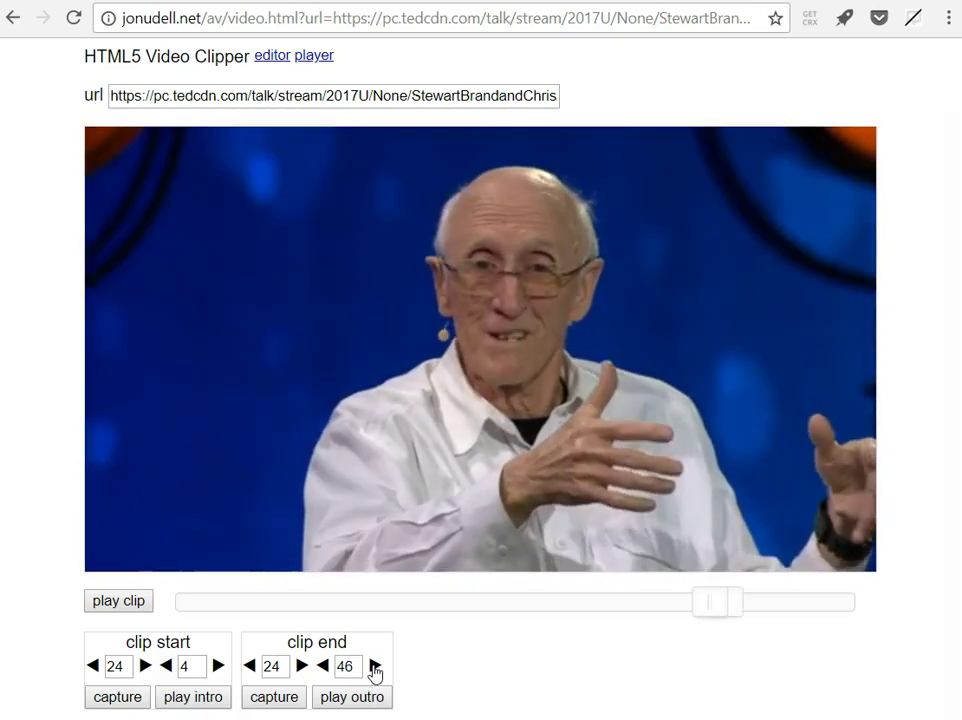
left_click(374, 666)
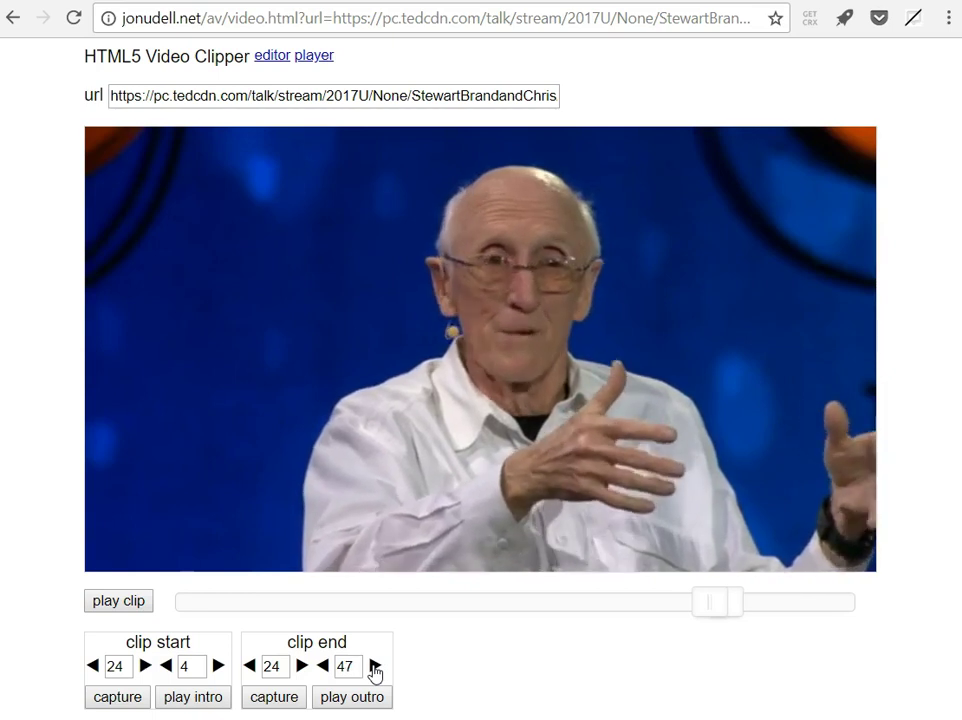
left_click(374, 666)
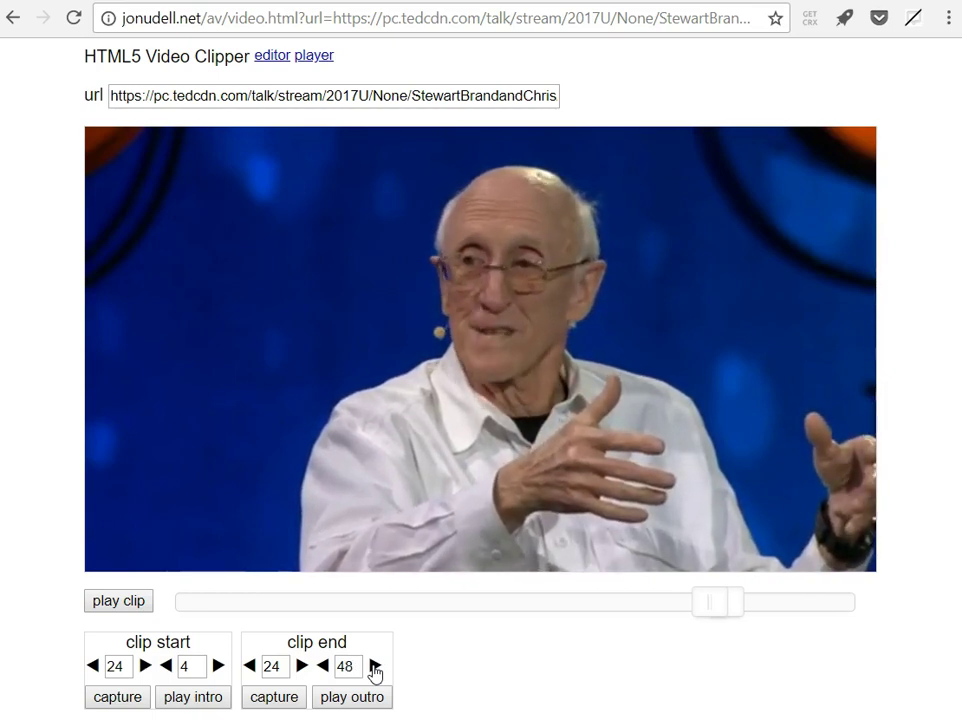
left_click(374, 666)
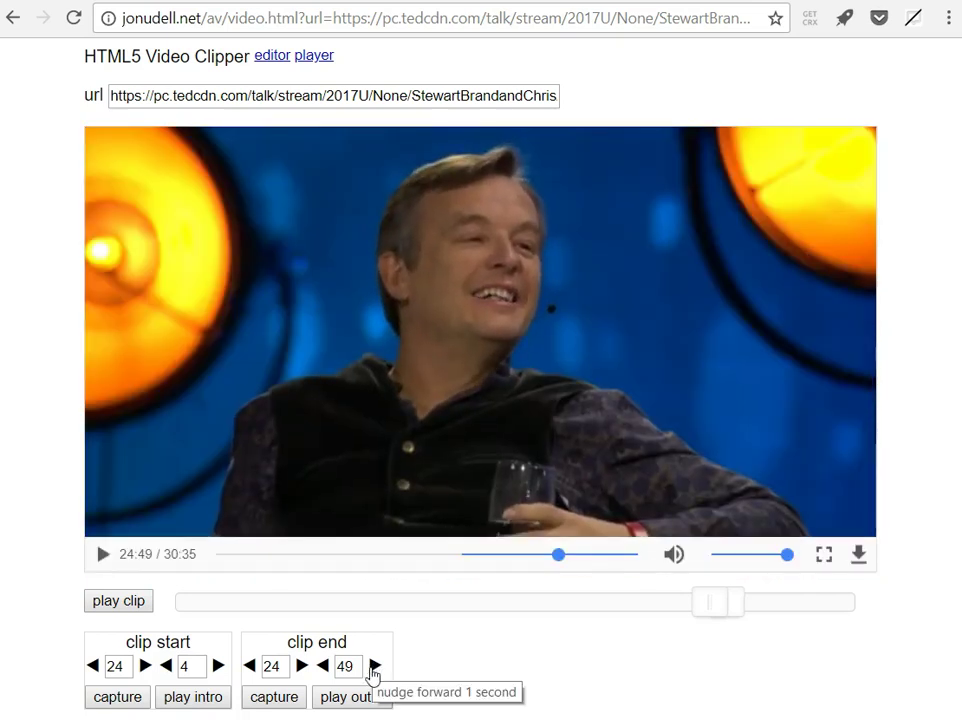
left_click(200, 700)
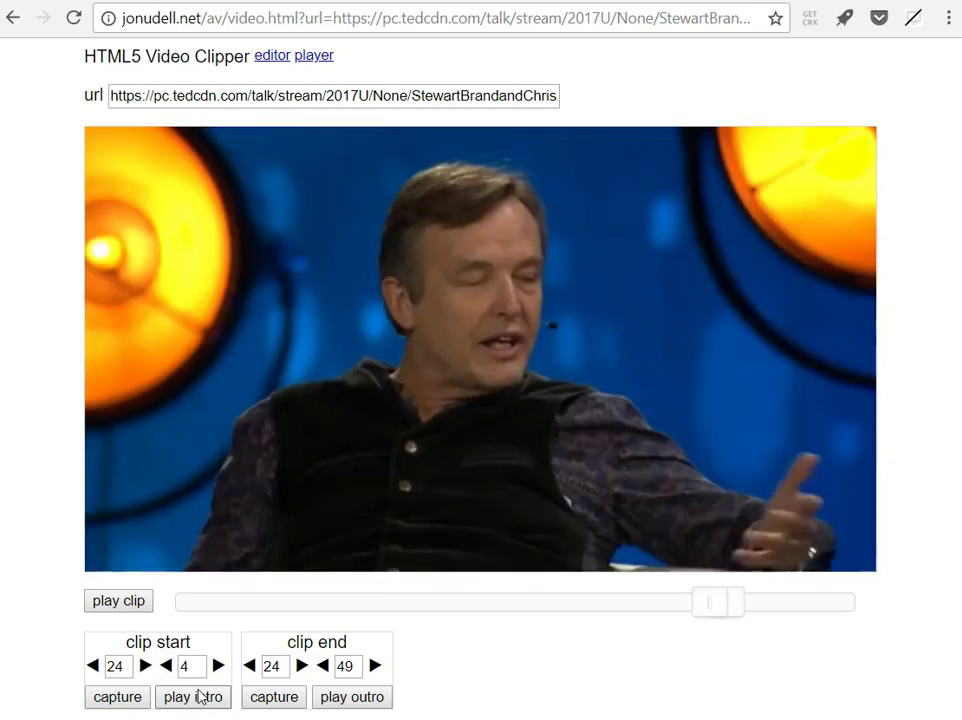
left_click(340, 700)
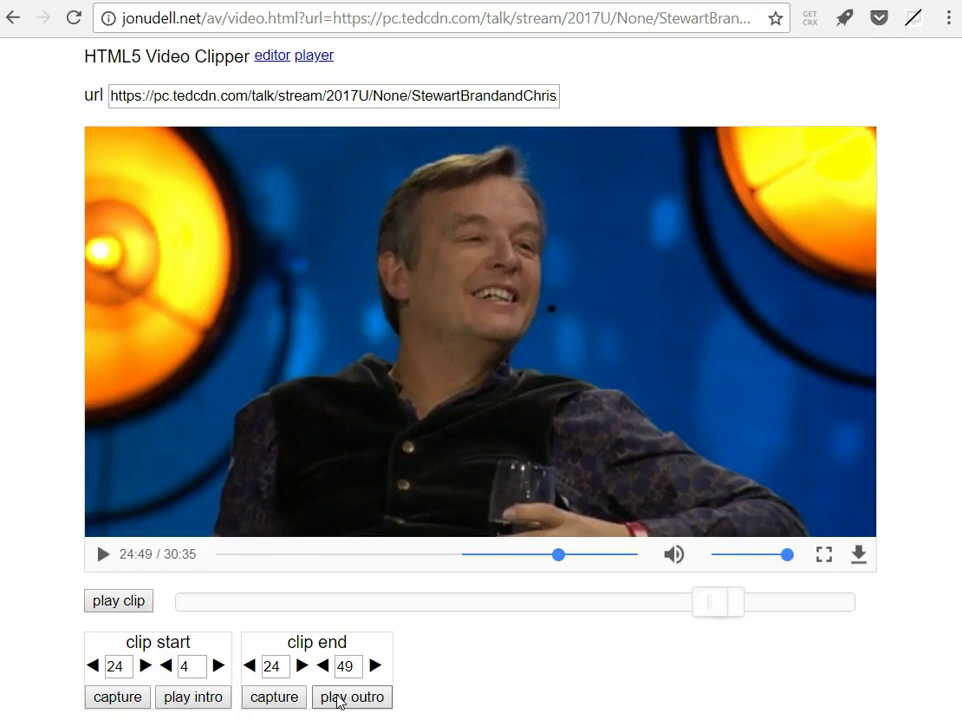
- Open the clip's editor link and its HTML5 player link, and pause playback in the player
left_click(268, 62)
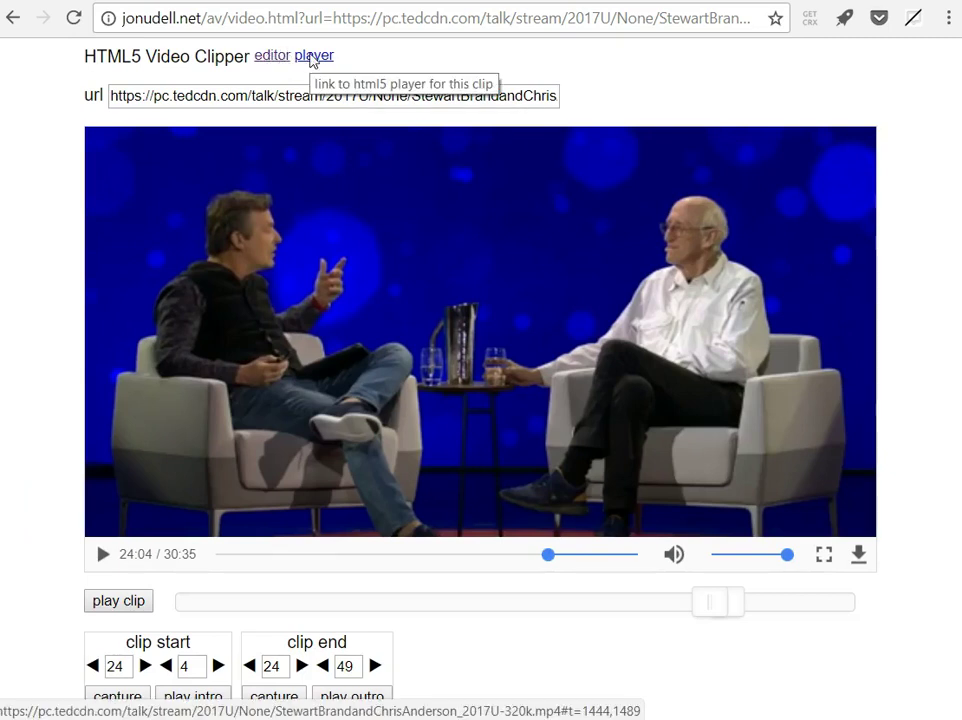
left_click(313, 57)
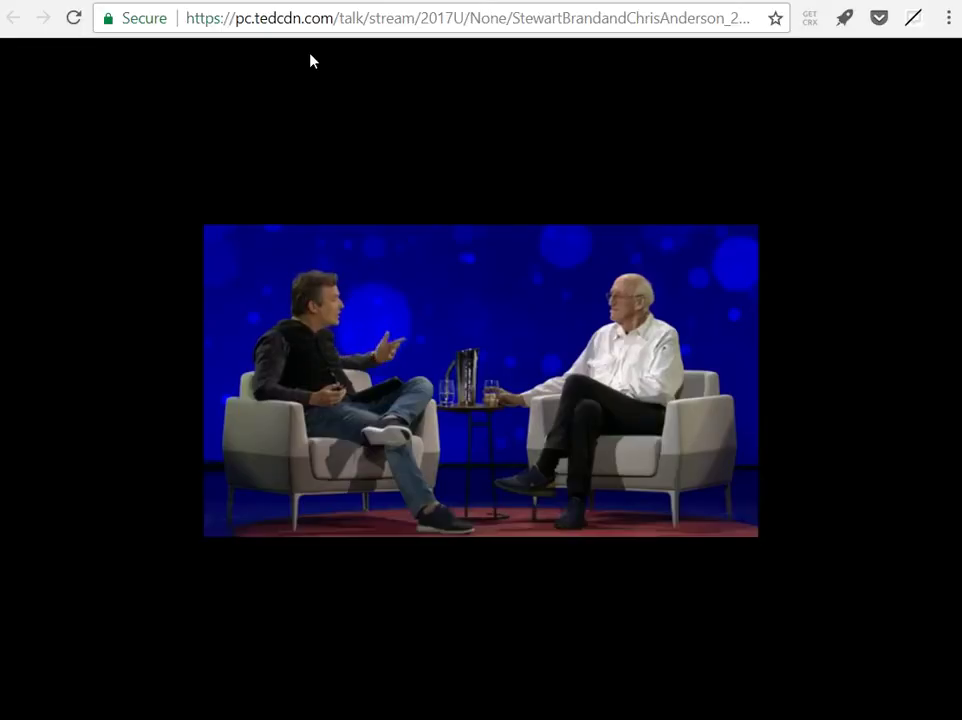
left_click(221, 520)
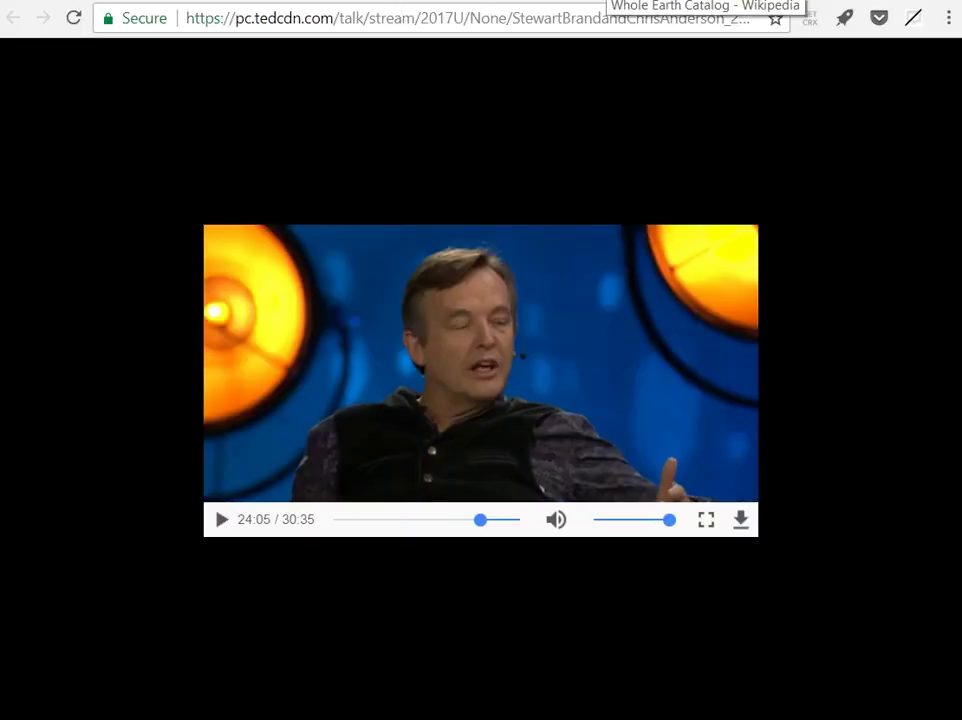
- Examine the end of the player link's address and return to the annotated Whole Earth Catalog article on Wikipedia
left_click(628, 17)
key("End")
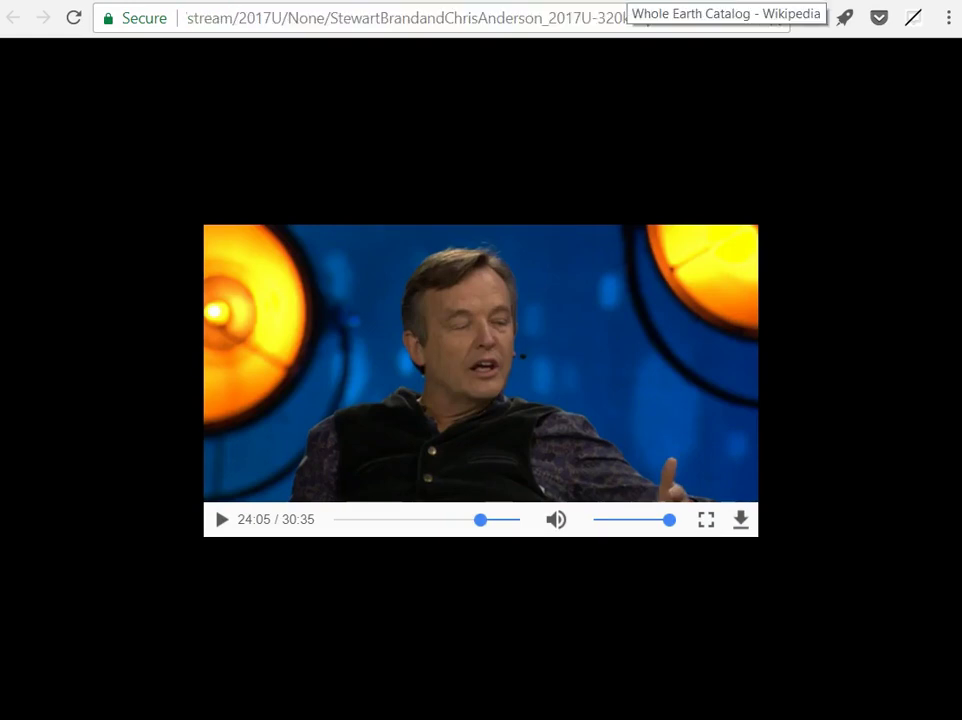
key("ctrl+Tab")
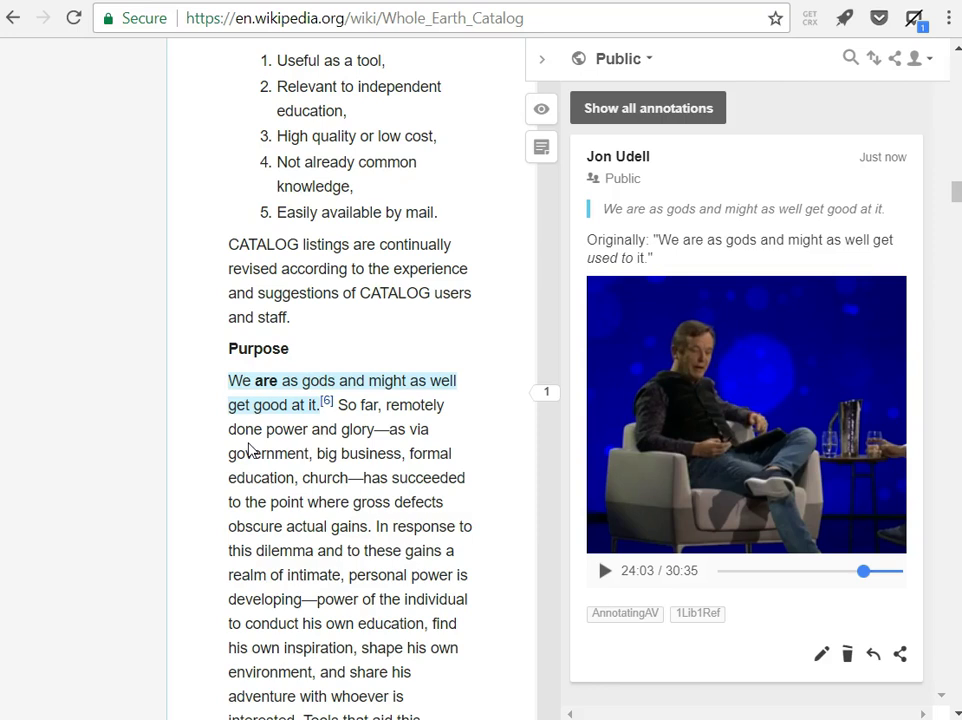
- Switch to the Youtube Clipper page for the same talk and briefly highlight its video id
key("ctrl+Tab")
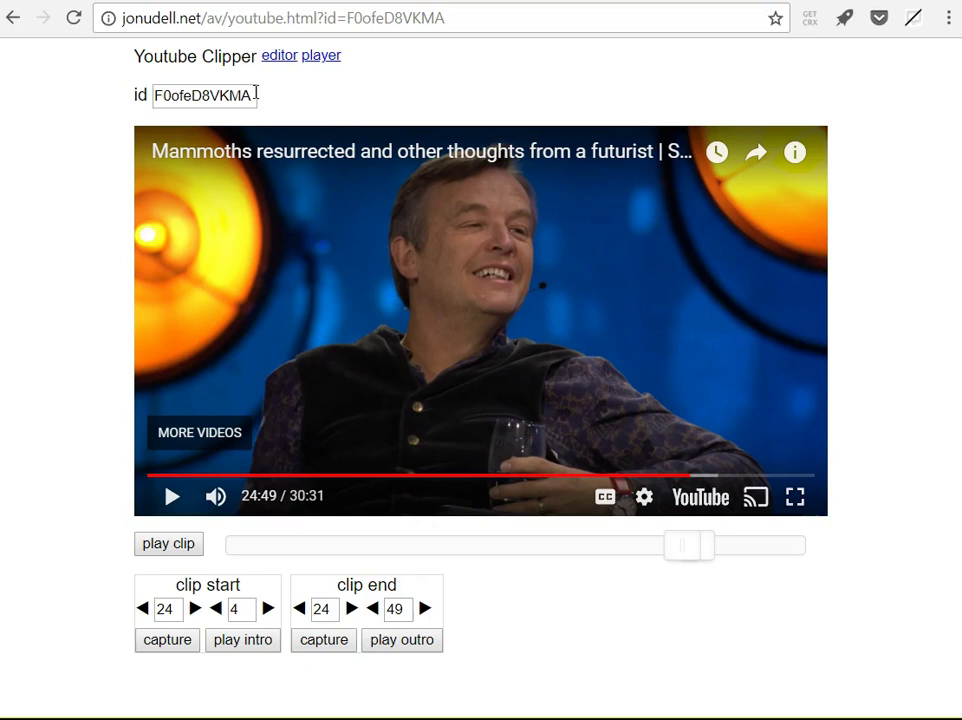
double_click(257, 97)
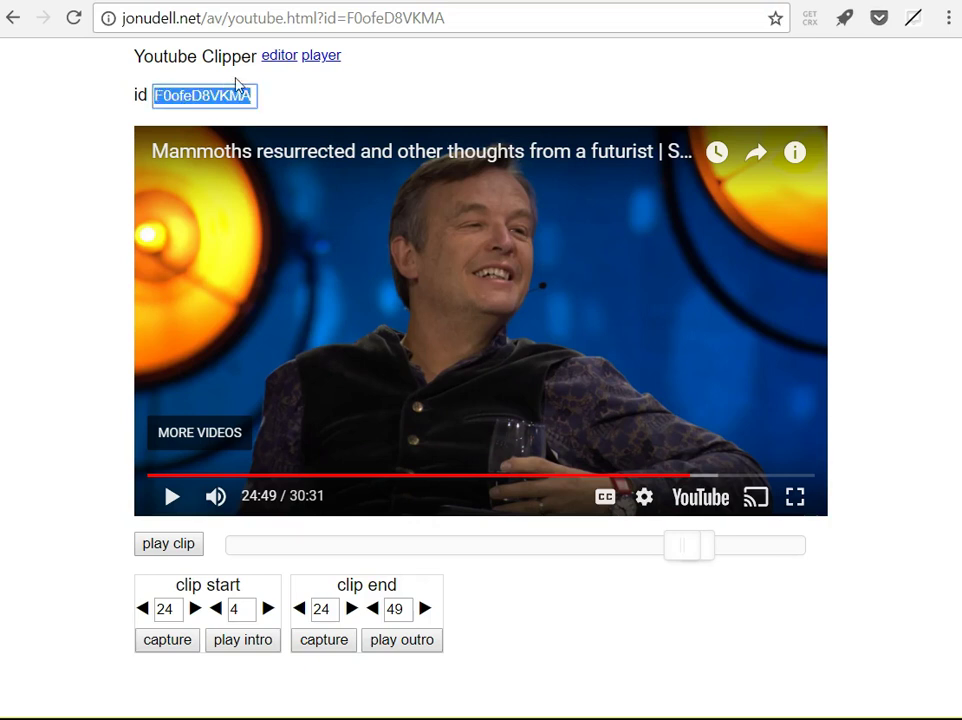
left_click(340, 92)
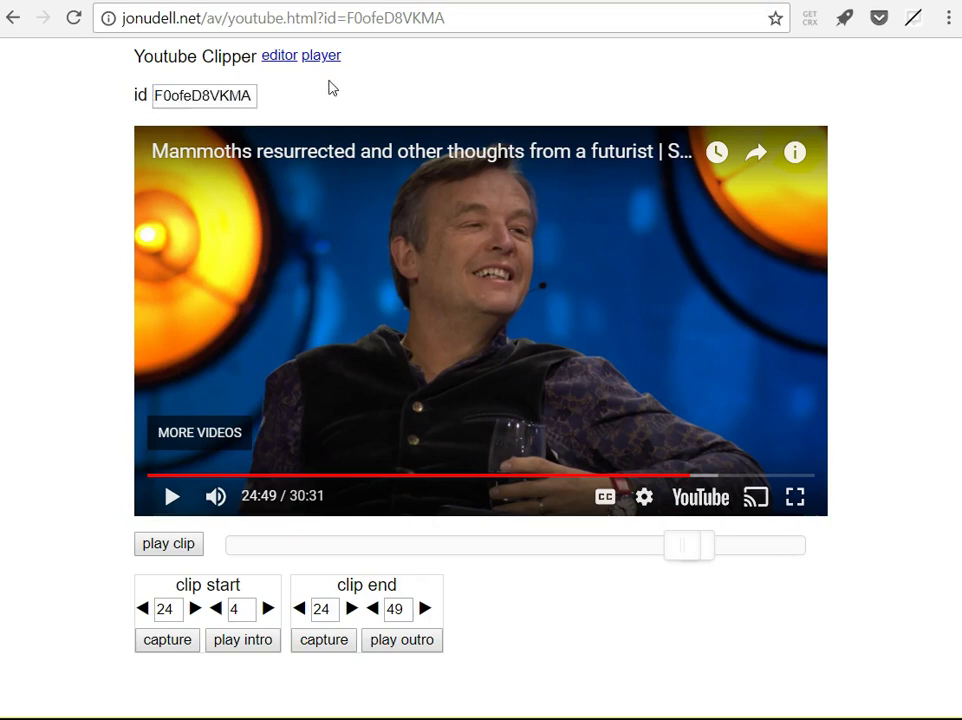
- Preview the intro and outro of the 24:04 to 24:49 clip in the Youtube Clipper
left_click(240, 643)
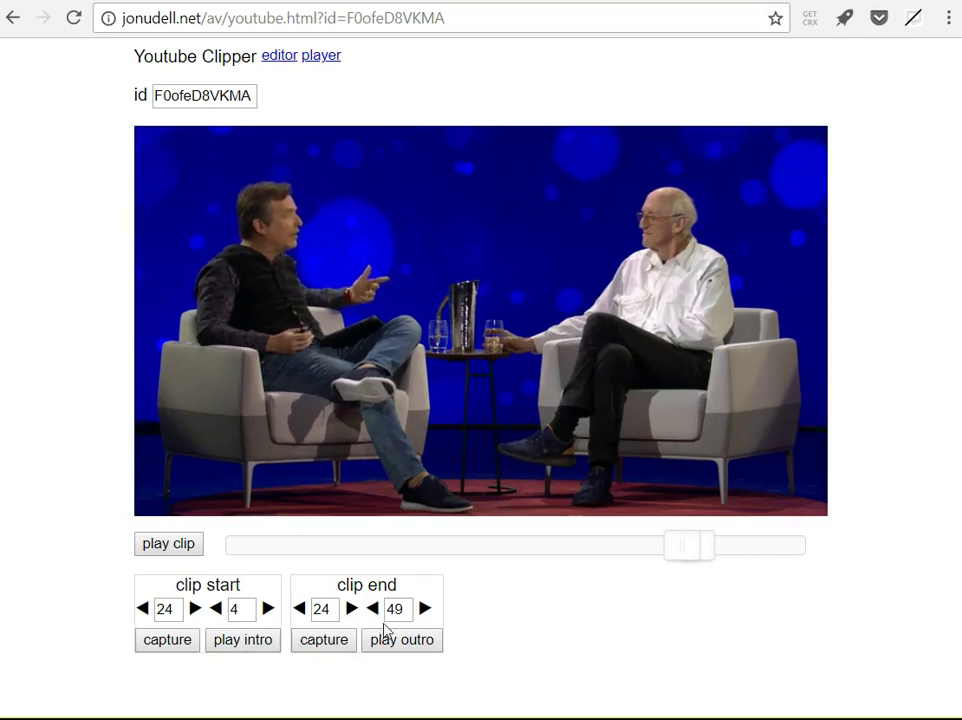
left_click(398, 643)
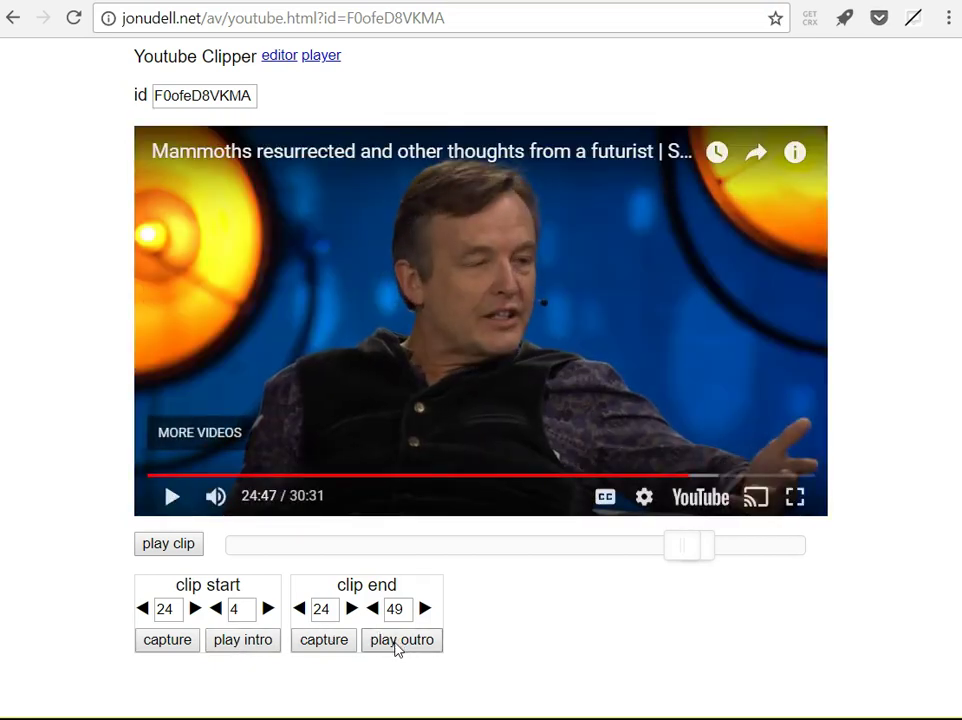
left_click(398, 643)
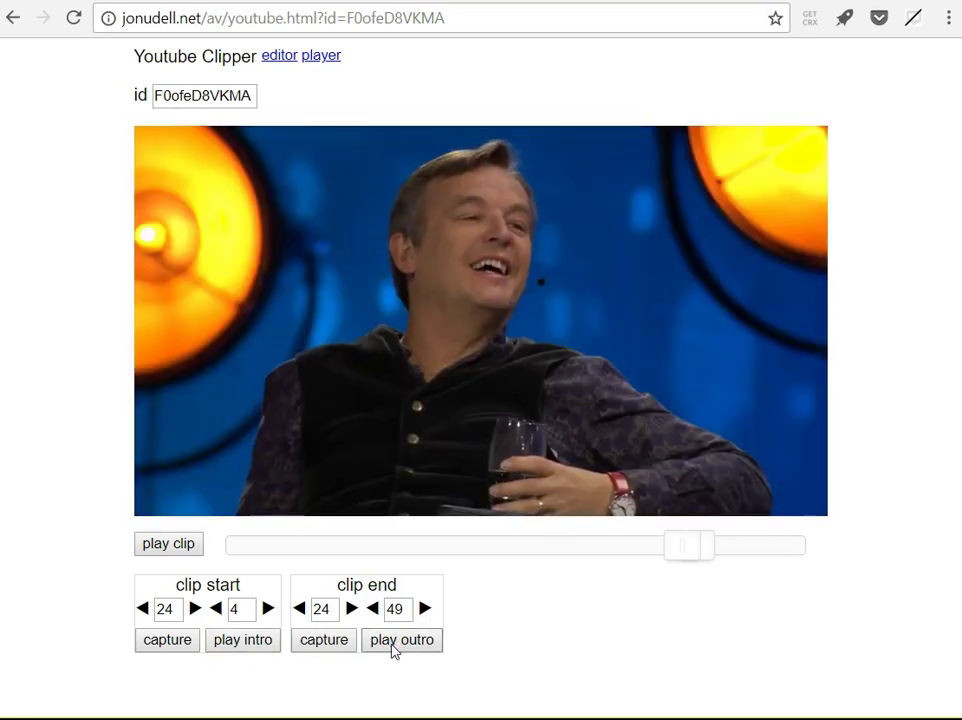
- Open the clip's editor link and its YouTube player link
left_click(277, 60)
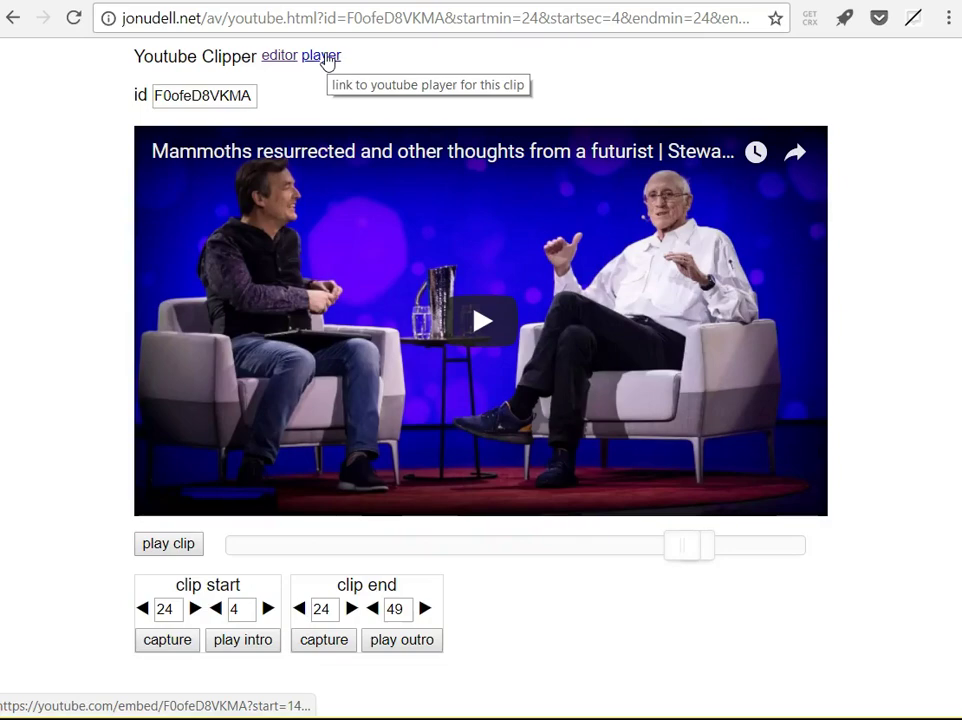
left_click(322, 58)
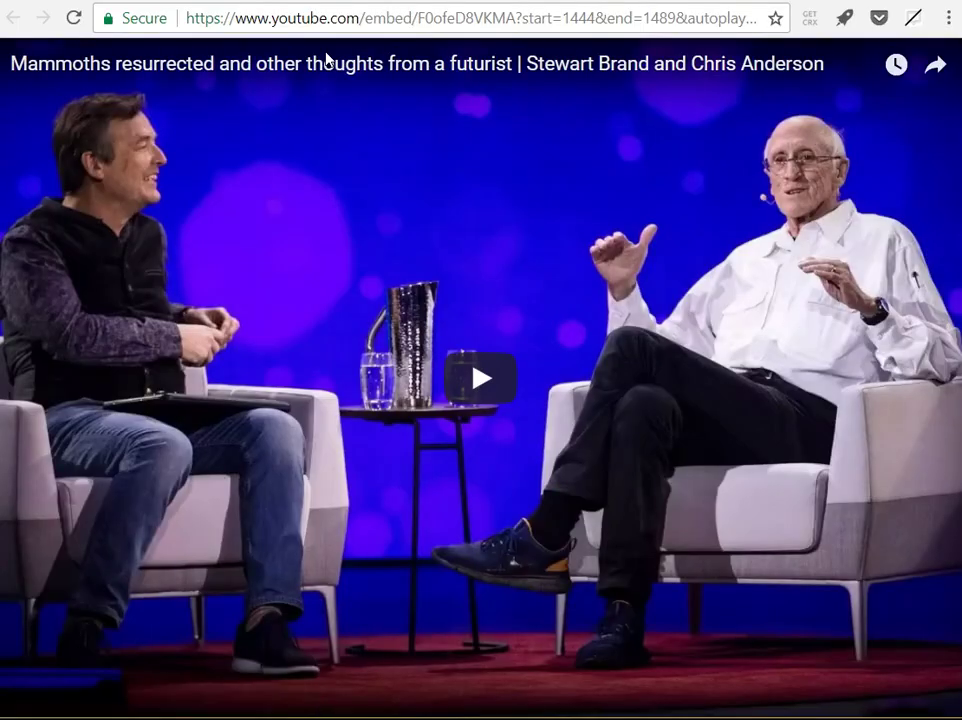